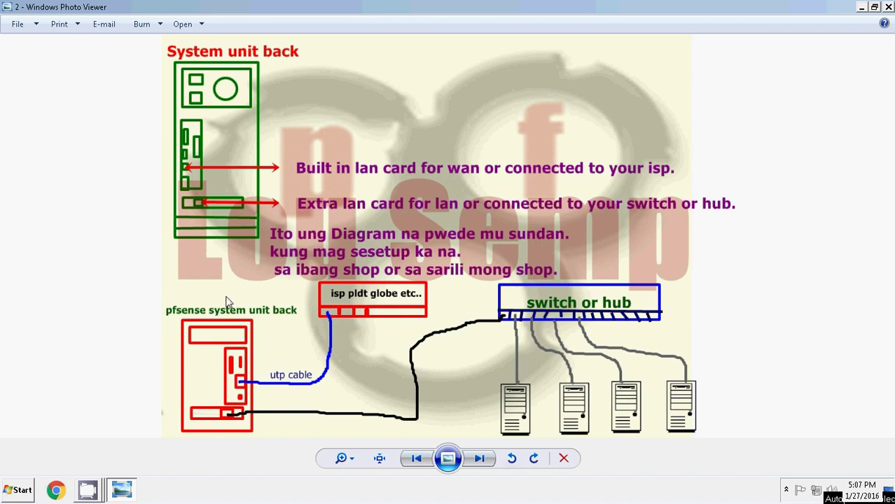
- Close the diagram picture and replace the desktop note's text with "NOW CHANGE NATIN ANG NAME NG BUILT IN LAN AT LAN CARD MO ."
{"action": "left_click", "coordinate": [887, 7]}
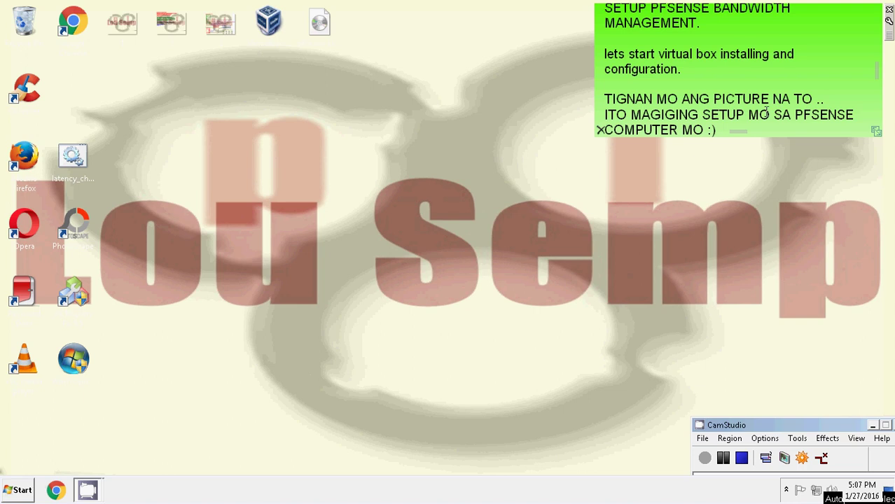
{"action": "left_click", "coordinate": [728, 119]}
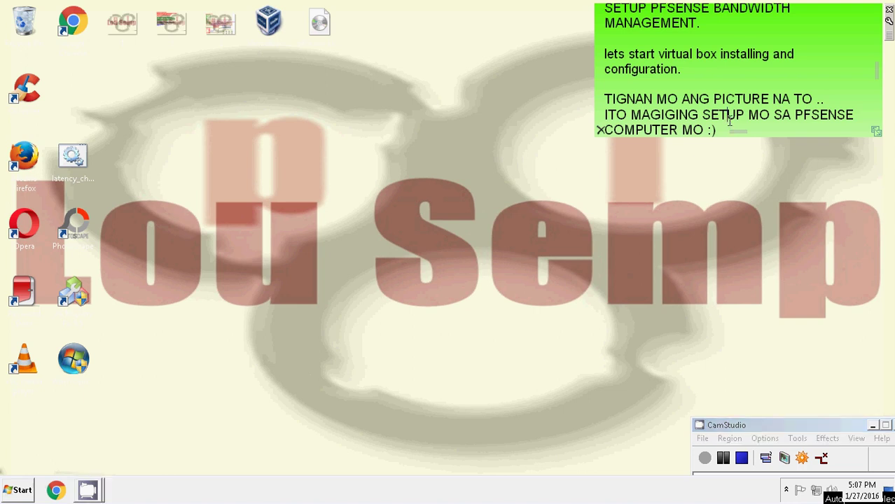
{"action": "key", "text": "ctrl+a"}
{"action": "key", "text": "Delete"}
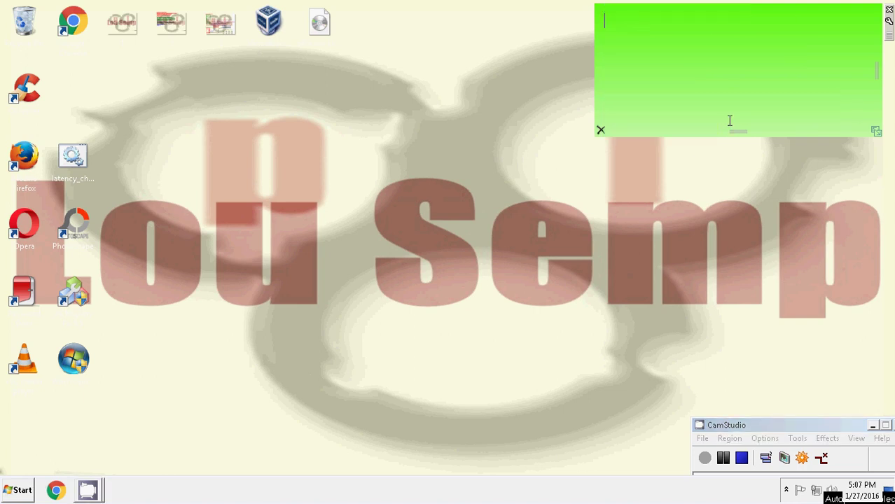
{"action": "type", "text": "NOW CHAM"}
{"action": "key", "text": "BackSpace"}
{"action": "type", "text": "NGE "}
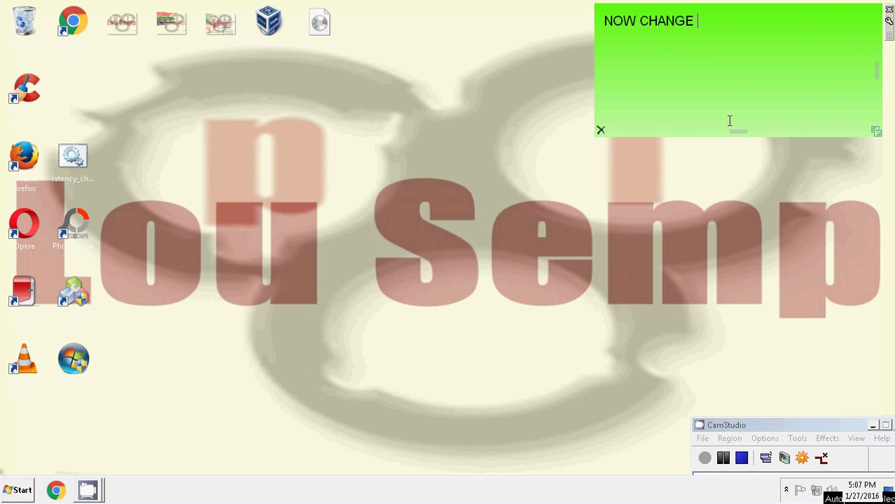
{"action": "type", "text": "NATIN ANG"}
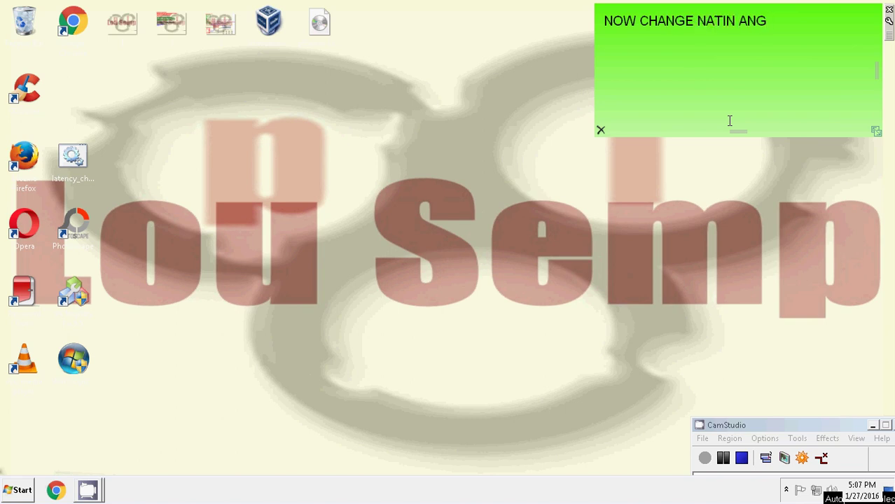
{"action": "type", "text": " NAME NG BUILT"}
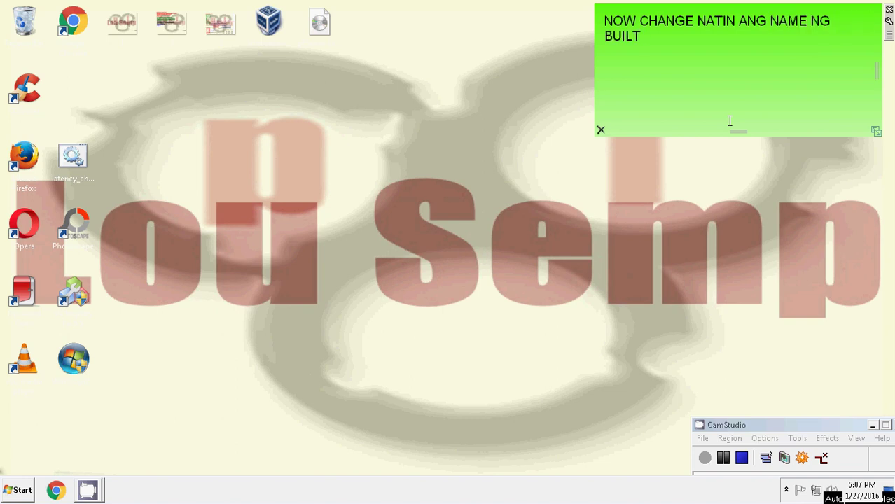
{"action": "type", "text": " IN LAN"}
{"action": "key", "text": "Return"}
{"action": "type", "text": "AT"}
{"action": "key", "text": "Return"}
{"action": "type", "text": "LAN CARD "}
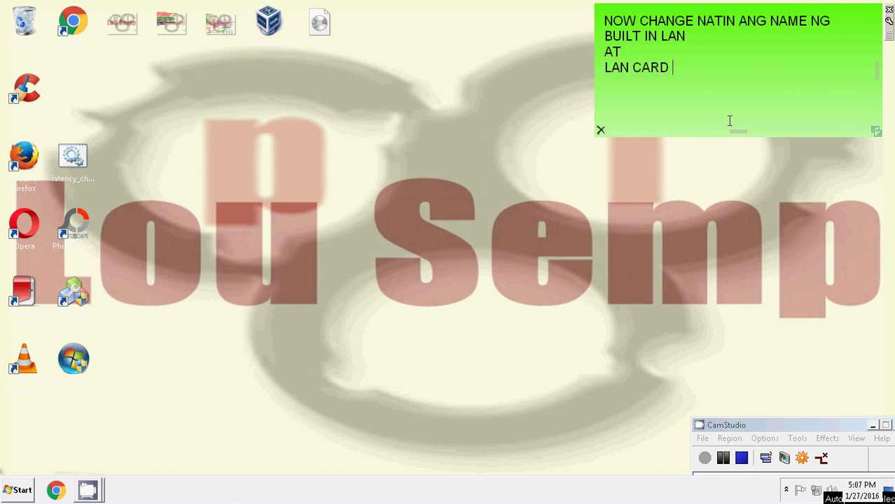
{"action": "type", "text": "MO ."}
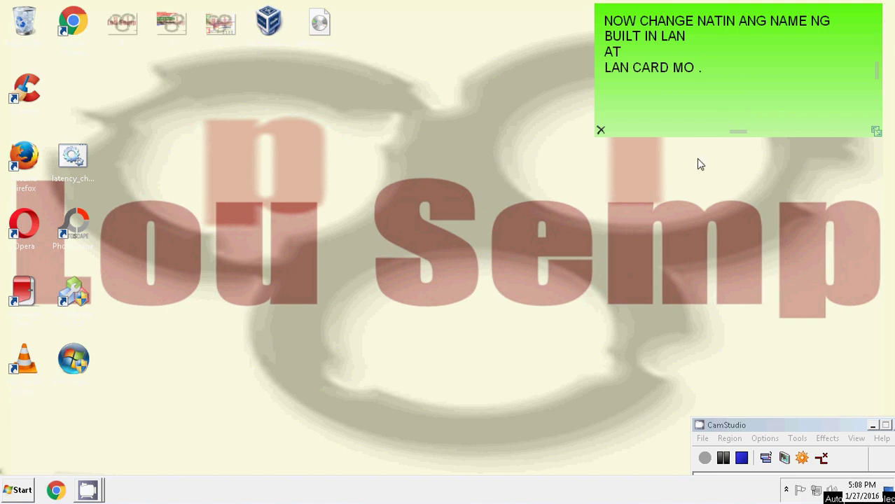
- Add the line "FOLLOW ME." at the end of the desktop note
{"action": "left_click", "coordinate": [816, 493]}
{"action": "left_click", "coordinate": [718, 75]}
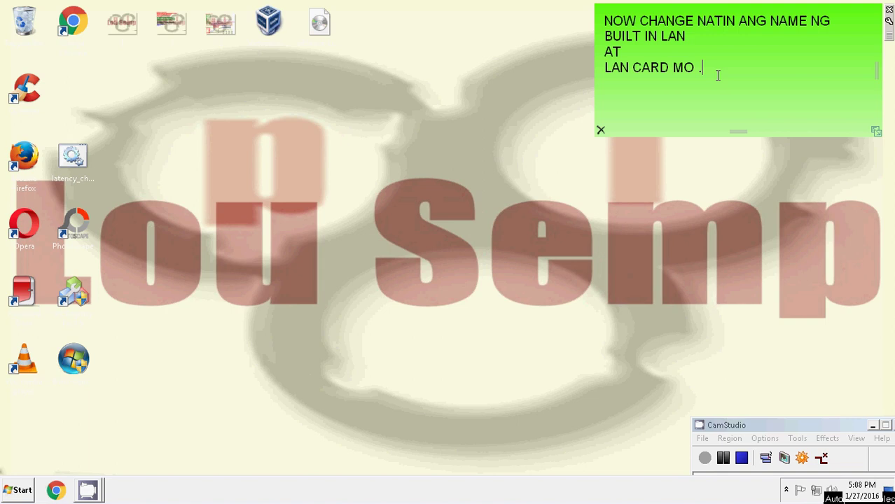
{"action": "type", "text": "FOLLOW"}
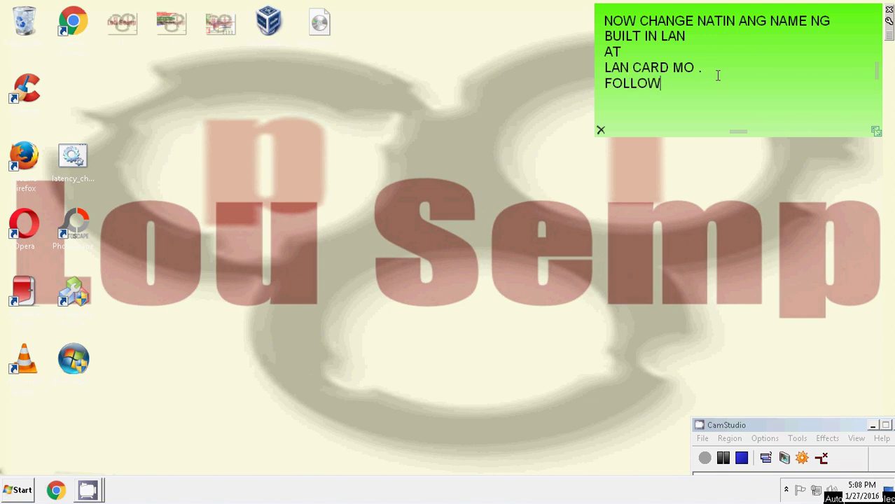
{"action": "type", "text": " ME."}
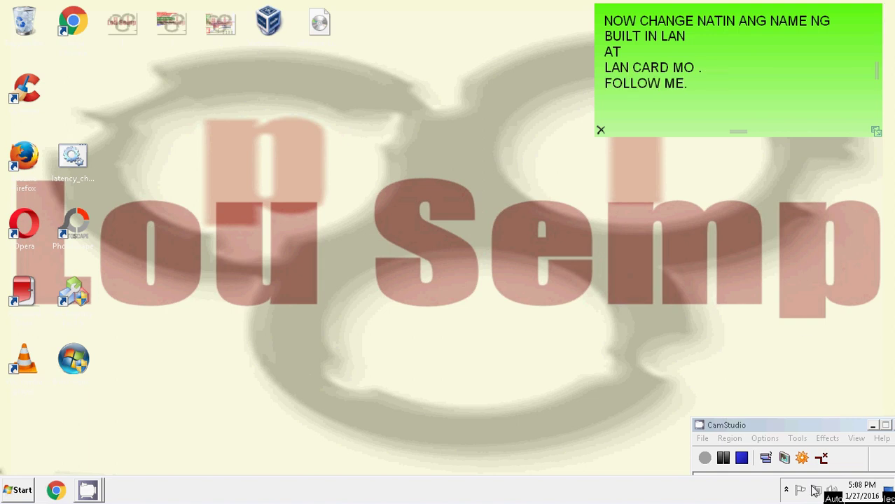
- Open the network adapter settings and enable the disabled LAN CARD CONNECTED TO SWITCH connection
{"action": "left_click", "coordinate": [816, 492]}
{"action": "left_click", "coordinate": [803, 463]}
{"action": "left_click", "coordinate": [270, 130]}
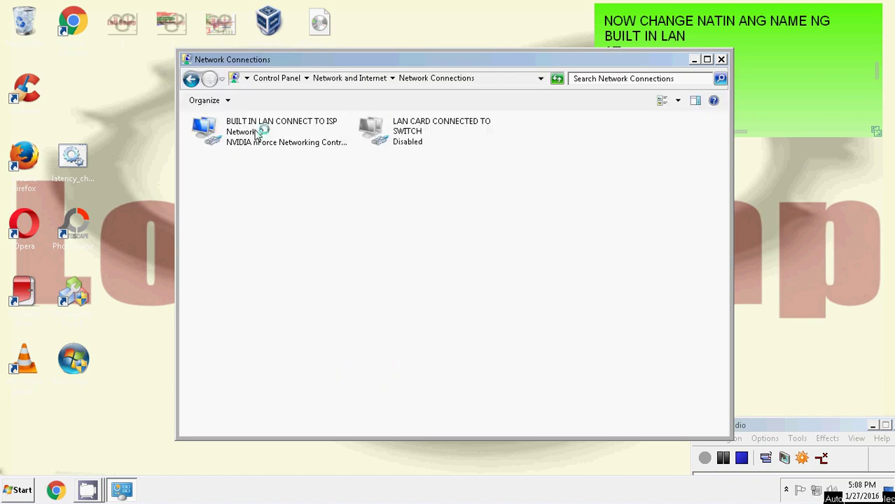
{"action": "right_click", "coordinate": [406, 120]}
{"action": "left_click", "coordinate": [422, 127]}
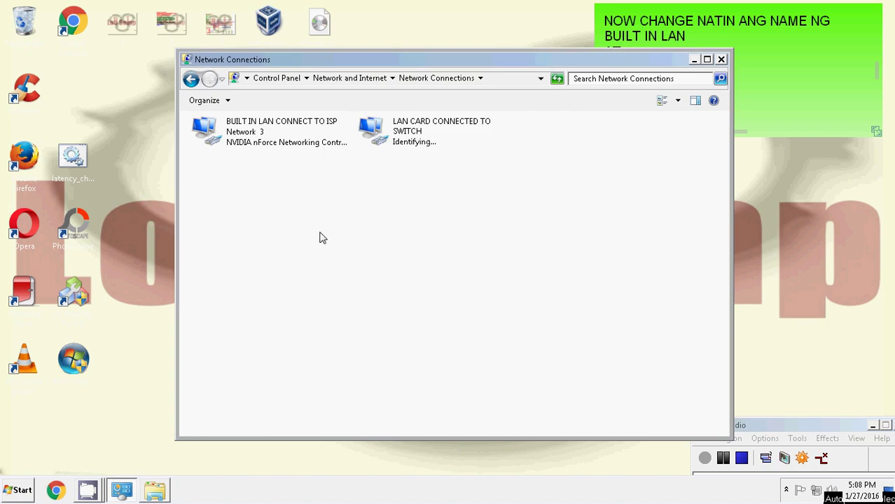
- Rename the built-in LAN connection as BUILT IN LAN CONNECTED TO ISP
{"action": "right_click", "coordinate": [259, 132]}
{"action": "left_click", "coordinate": [292, 224]}
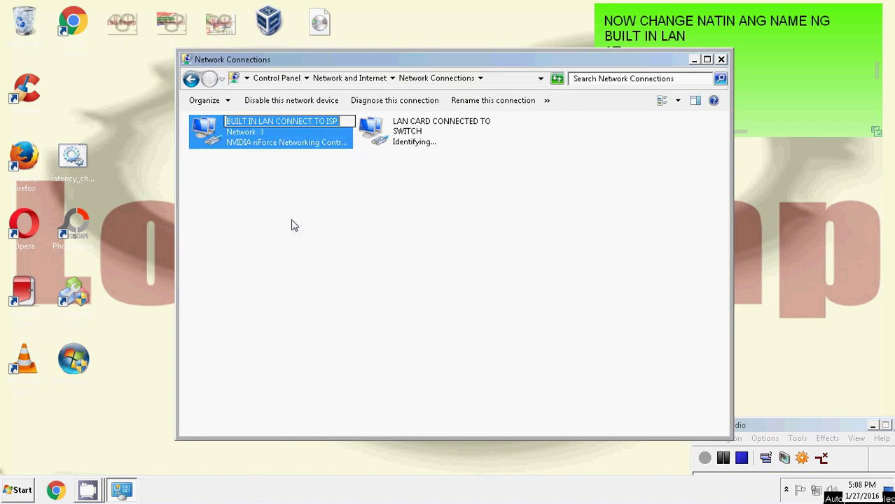
{"action": "type", "text": "BUI"}
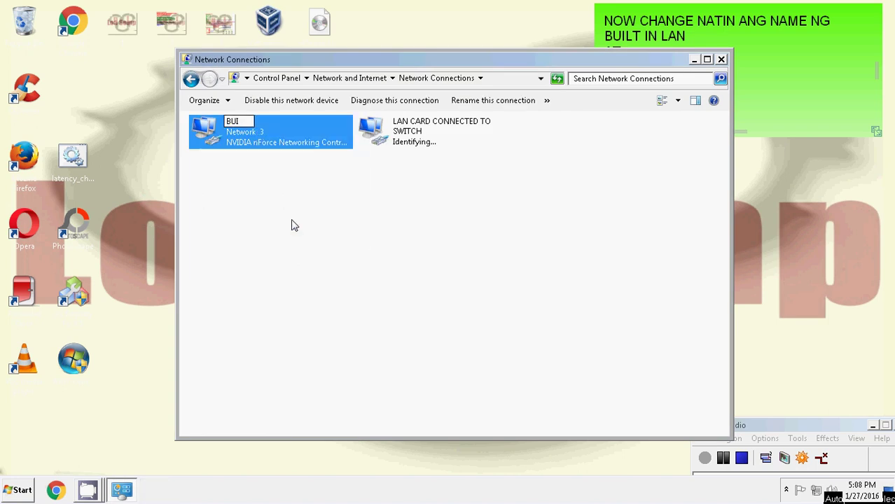
{"action": "type", "text": "LT I"}
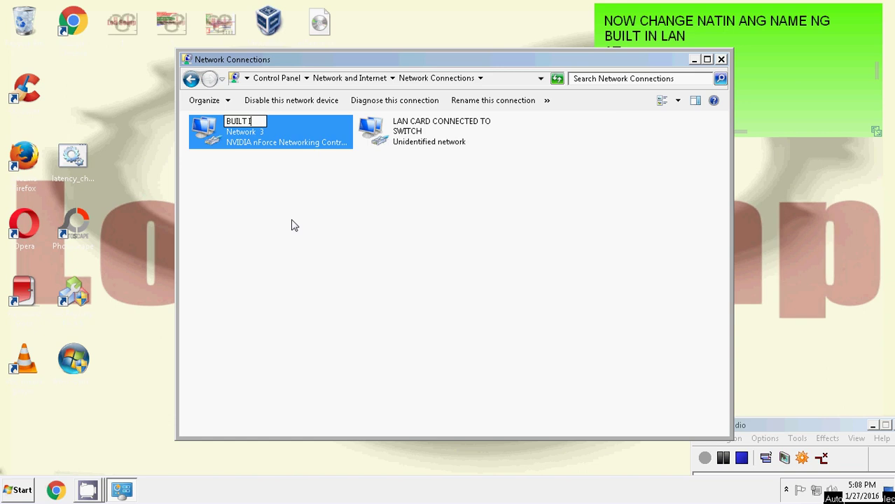
{"action": "type", "text": "N LAN "}
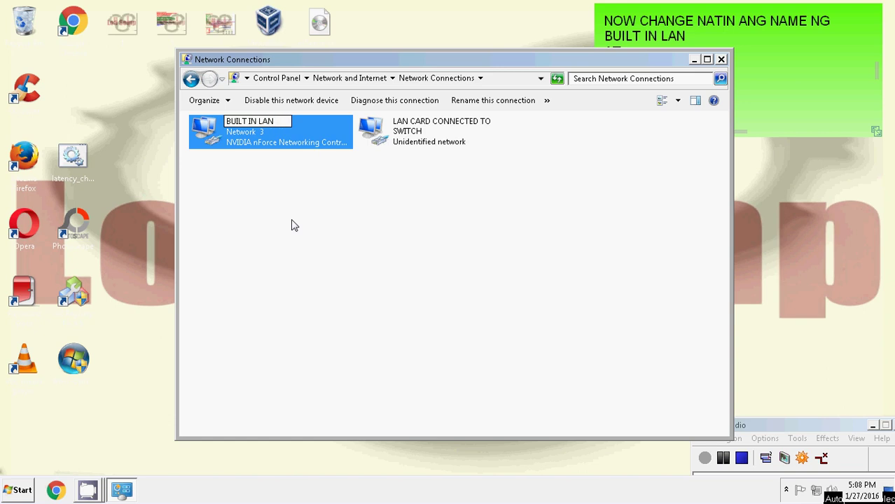
{"action": "type", "text": "CONNEC"}
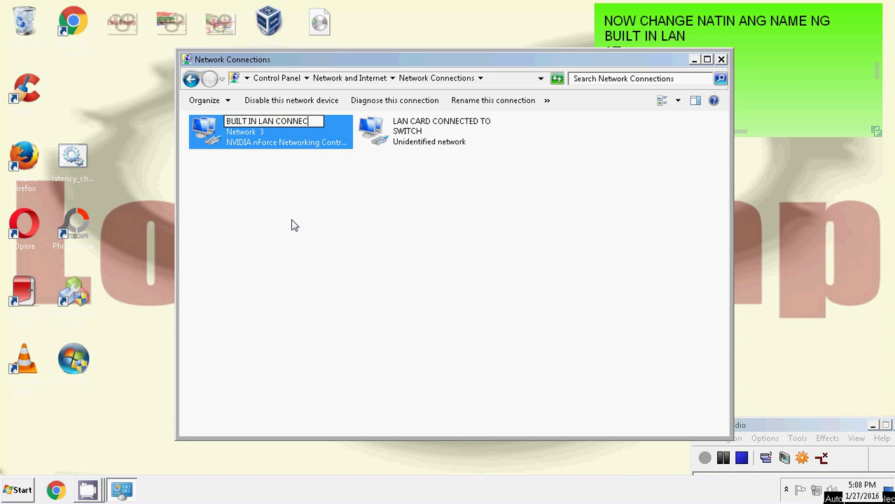
{"action": "type", "text": "TED TO "}
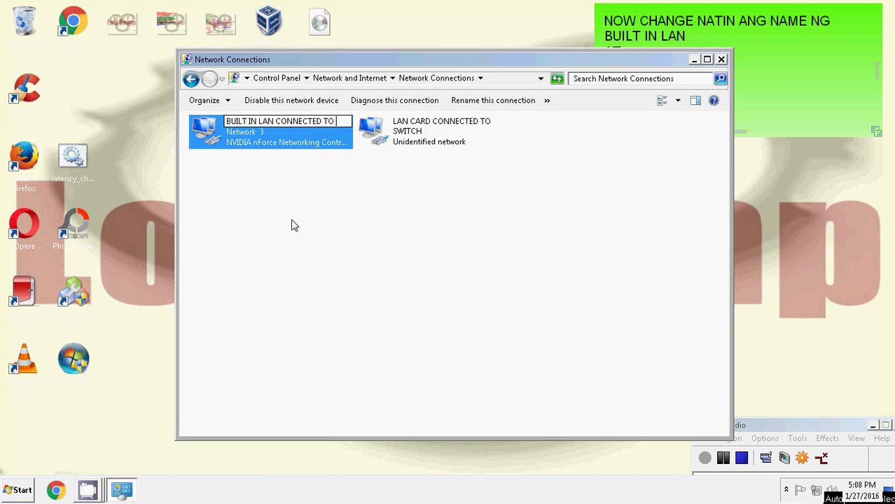
{"action": "type", "text": "ISP"}
{"action": "left_click", "coordinate": [294, 226]}
- Rename the LAN card connection as LAN CARD CONNECTED TO SWITCH OR HUB
{"action": "right_click", "coordinate": [412, 130]}
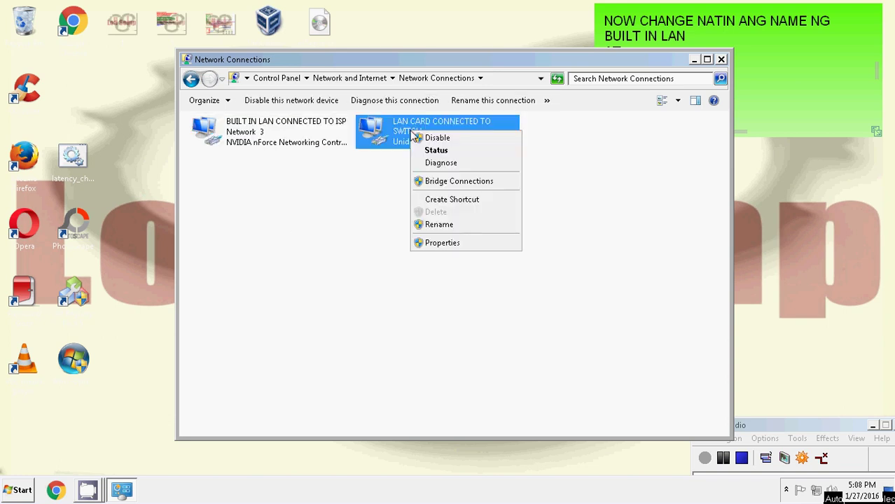
{"action": "left_click", "coordinate": [459, 225]}
{"action": "type", "text": "LAN CA"}
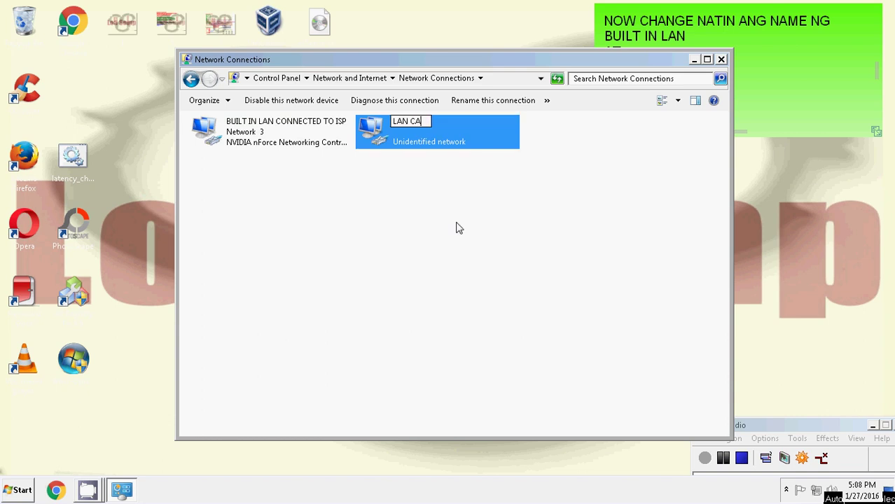
{"action": "type", "text": "RD CON"}
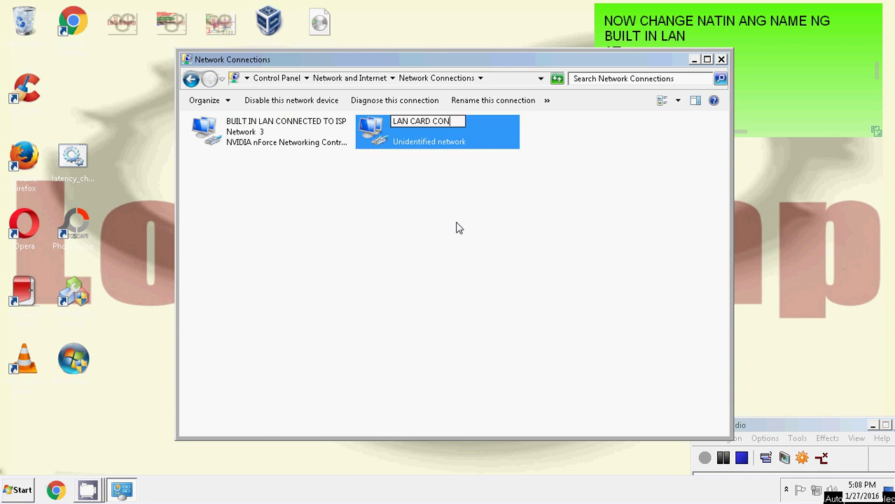
{"action": "type", "text": "NECTED TO "}
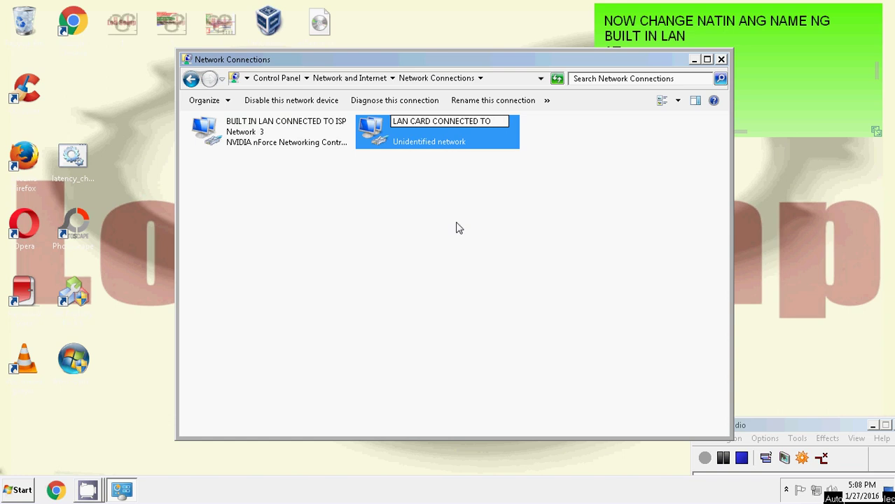
{"action": "type", "text": "SWITCH OR HUB"}
{"action": "key", "text": "Return"}
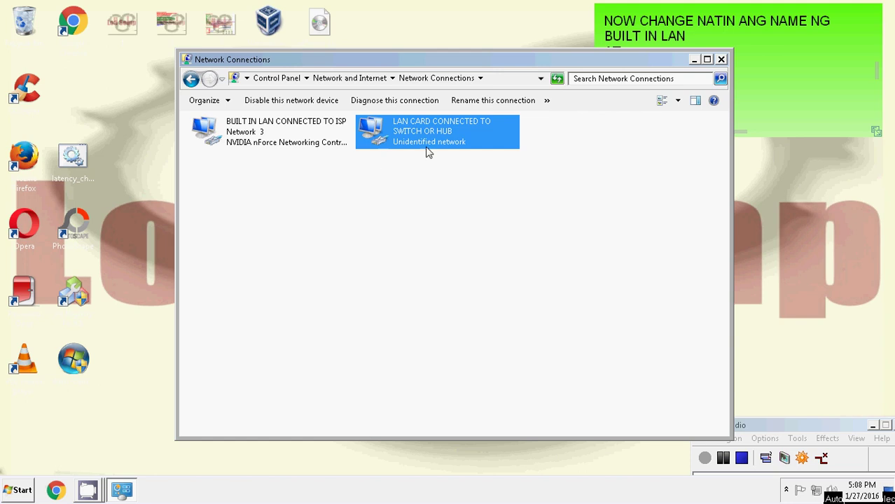
- Replace the desktop note's text with "GINAWA NATIN ITO PARA HINDI KA MALITO :)" and close the Network Connections window
{"action": "left_click", "coordinate": [831, 71]}
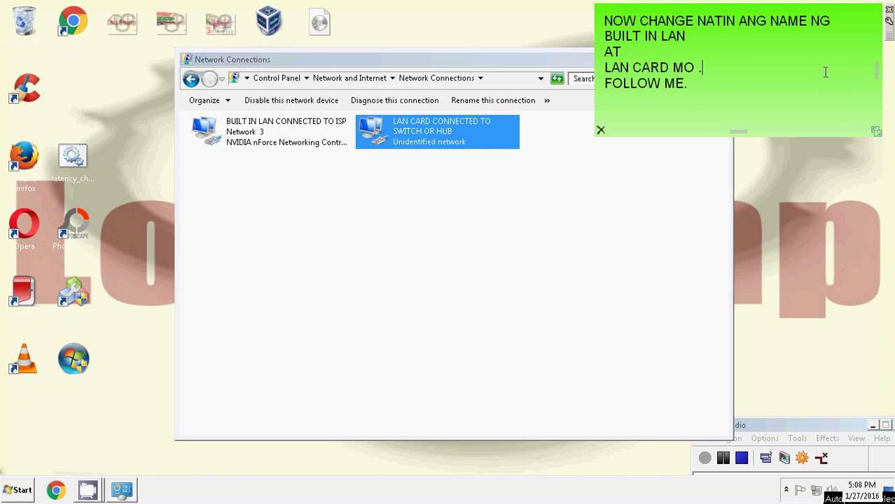
{"action": "key", "text": "ctrl+a"}
{"action": "type", "text": "GI"}
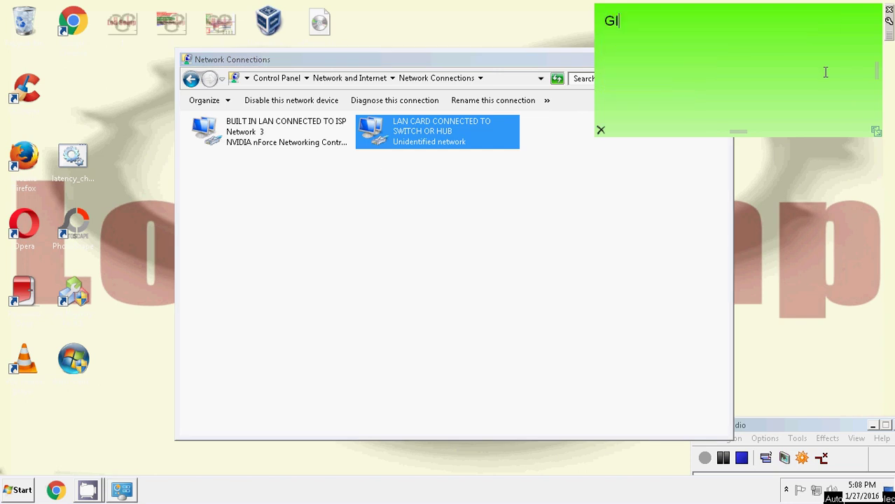
{"action": "type", "text": "NAWA NATIN "}
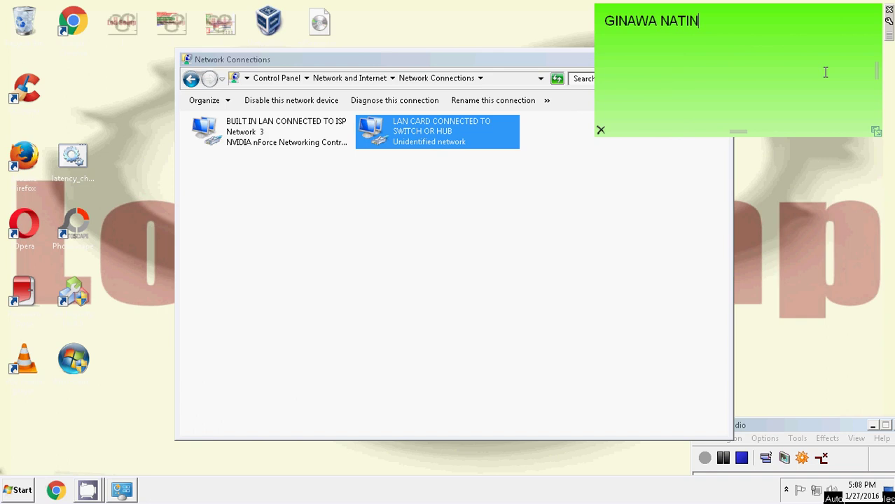
{"action": "type", "text": "ITO PARA "}
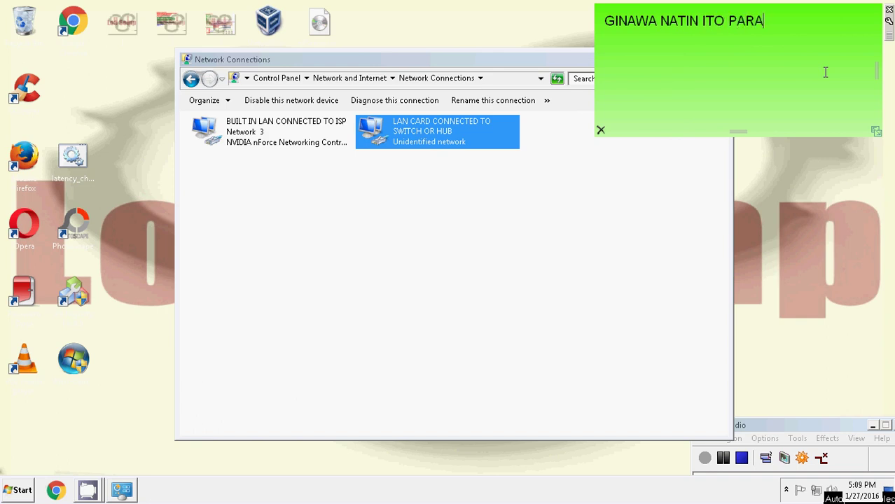
{"action": "type", "text": "HINDI KA MA"}
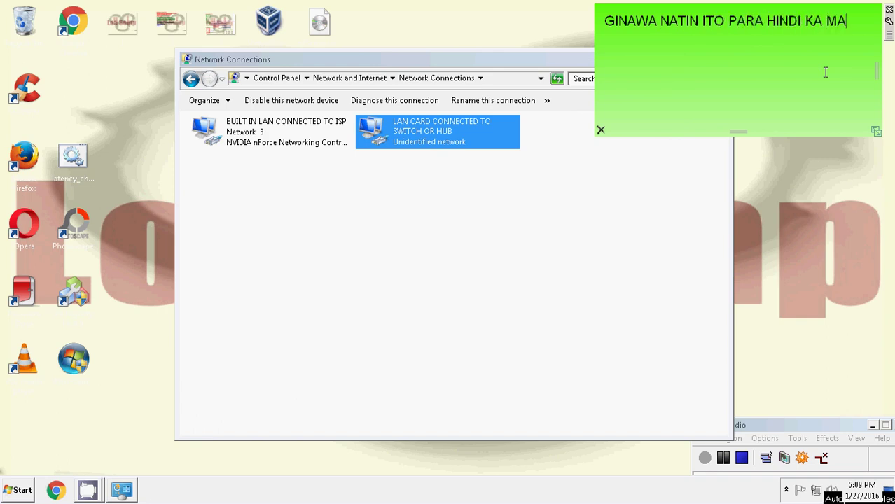
{"action": "type", "text": "LITO :"}
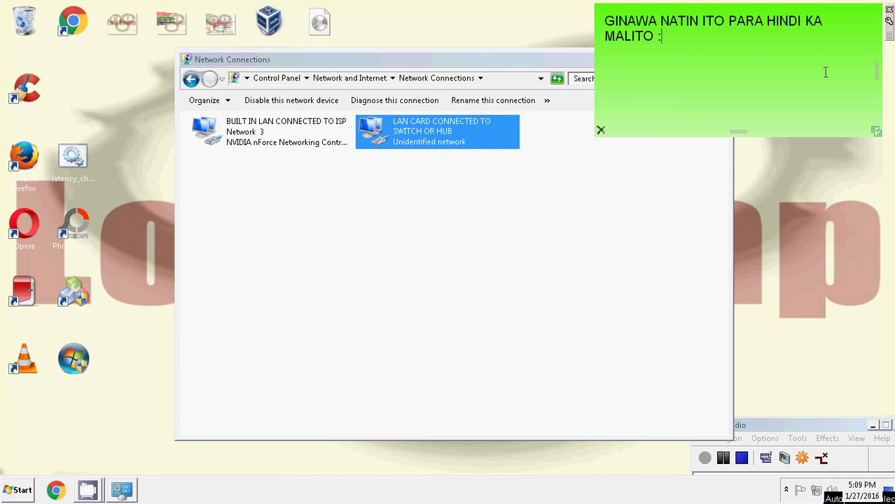
{"action": "type", "text": ")"}
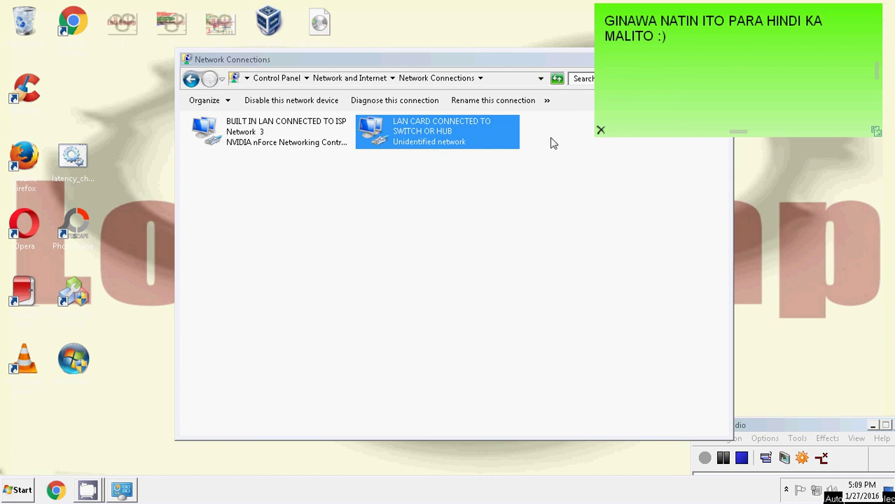
{"action": "left_click", "coordinate": [527, 62]}
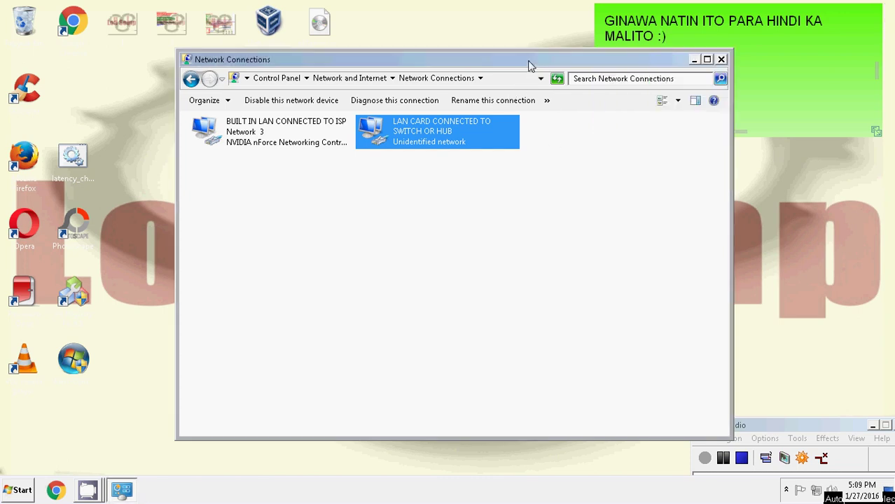
{"action": "left_click", "coordinate": [722, 61]}
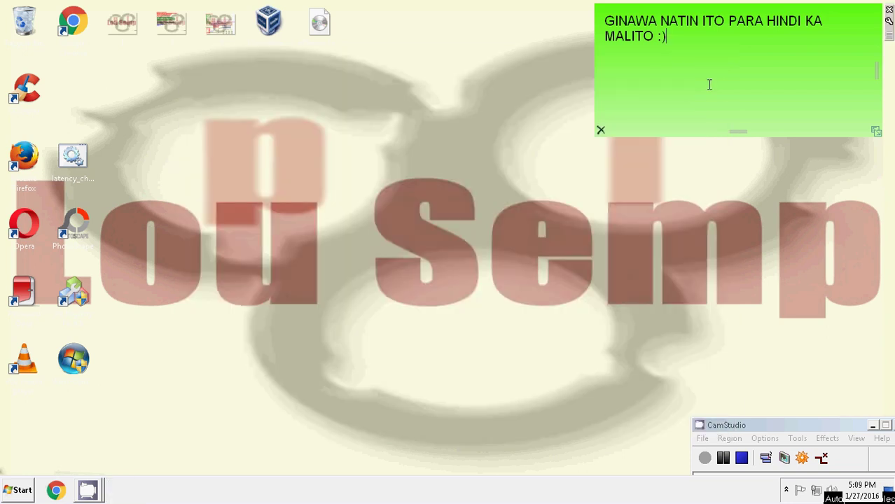
- Replace the desktop note's text with "NOW INSTALLING TAYO NG VIRTUAL BOX :)" and paste the VirtualBox 4.3.24 installation and configuration notes below it
{"action": "key", "text": "ctrl+a"}
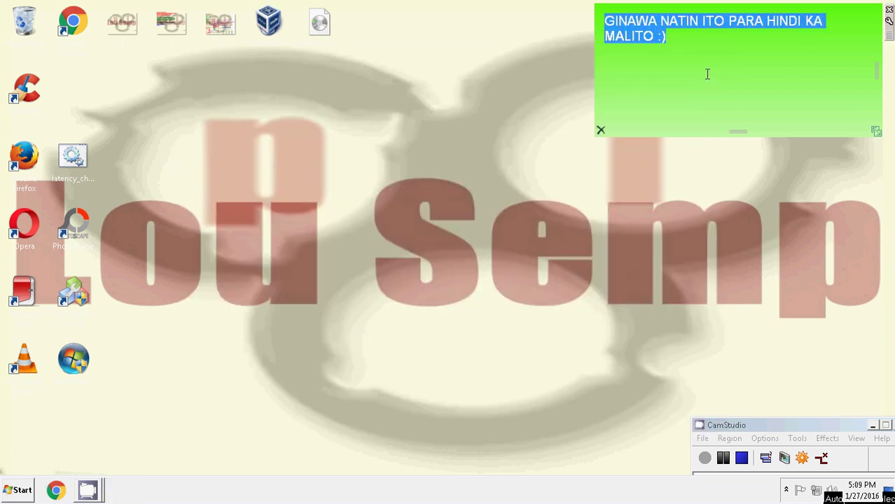
{"action": "key", "text": "Delete"}
{"action": "type", "text": "N"}
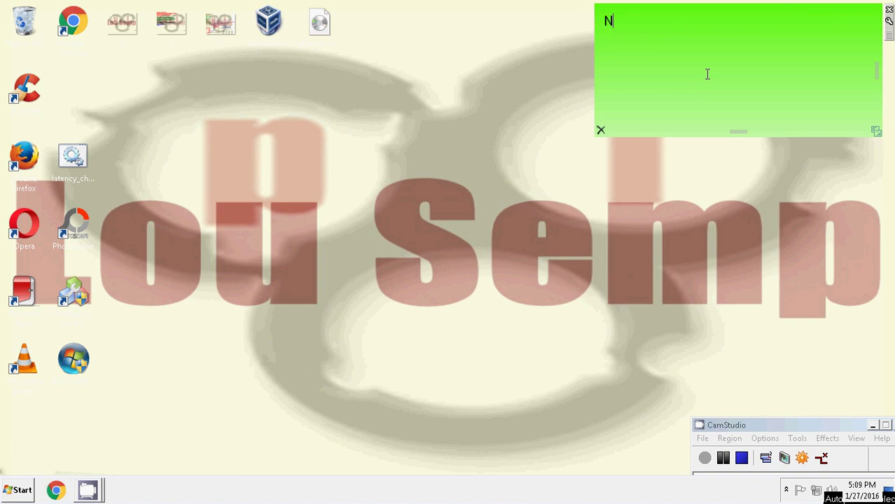
{"action": "type", "text": "OW INSTALL"}
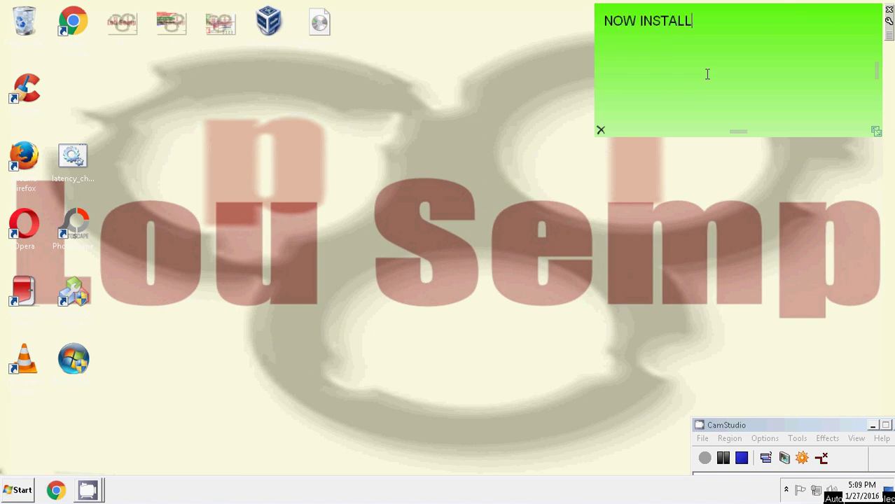
{"action": "type", "text": "ING TAYO "}
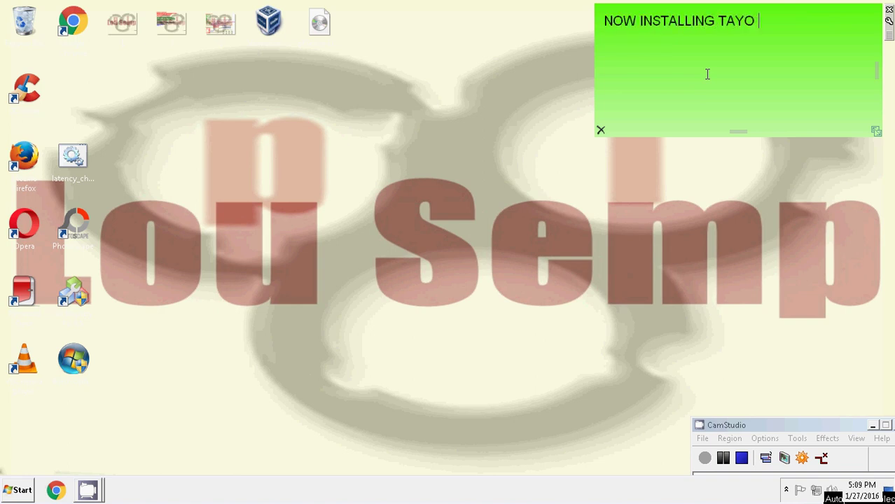
{"action": "type", "text": "NG VIRTUAL BOX "}
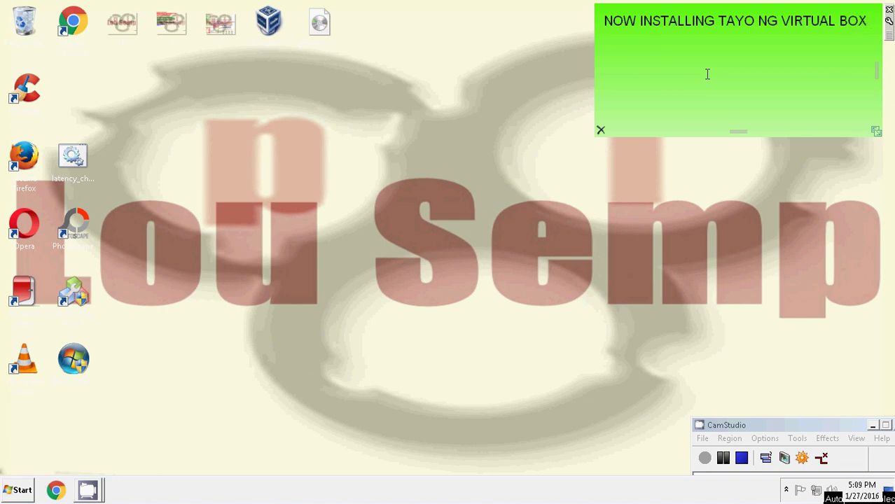
{"action": "type", "text": ":)"}
{"action": "key", "text": "Return"}
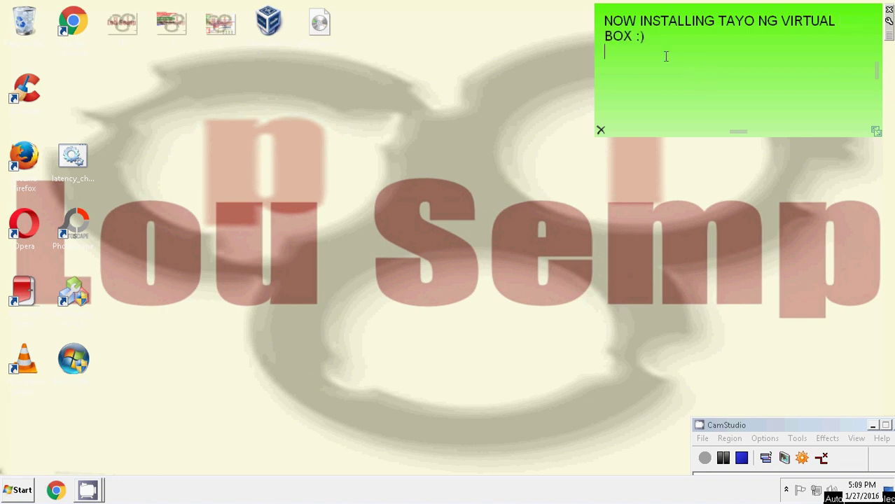
{"action": "right_click", "coordinate": [628, 71]}
{"action": "left_click", "coordinate": [652, 122]}
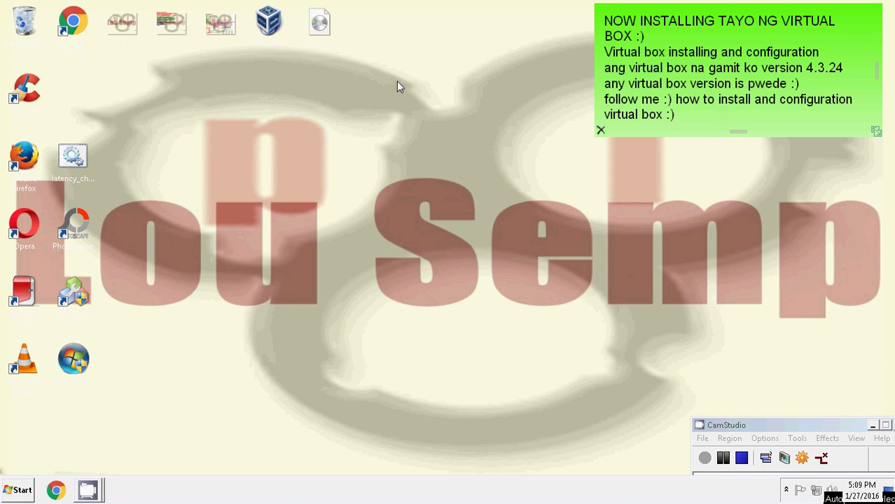
- Run the VirtualBox-4.3.24-98716-Win installer as administrator and move the setup window clear of the desktop note
{"action": "left_click", "coordinate": [270, 34]}
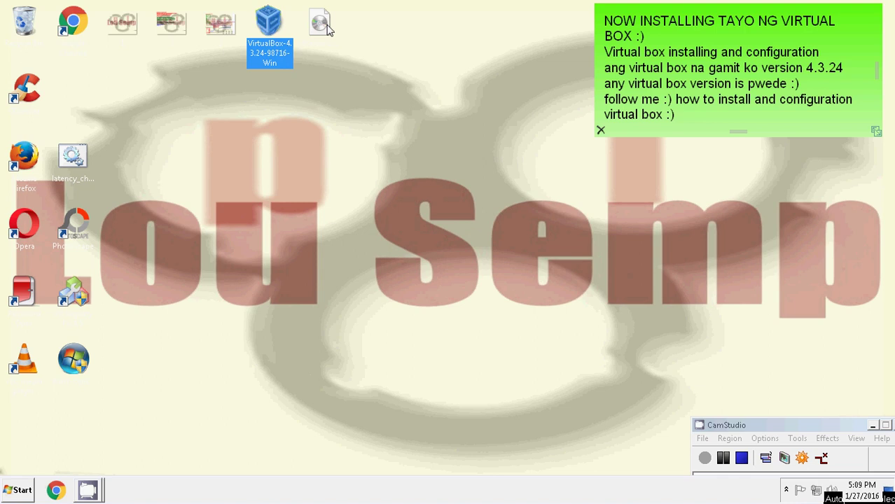
{"action": "right_click", "coordinate": [271, 33]}
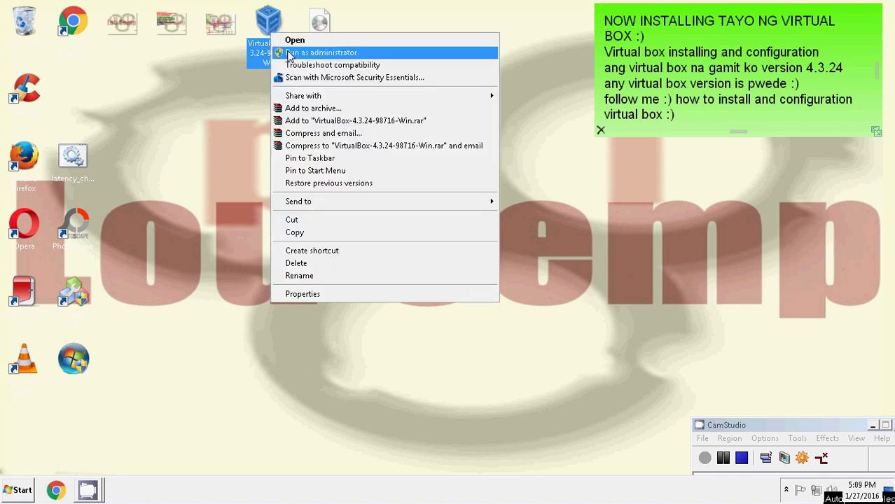
{"action": "left_click", "coordinate": [291, 53]}
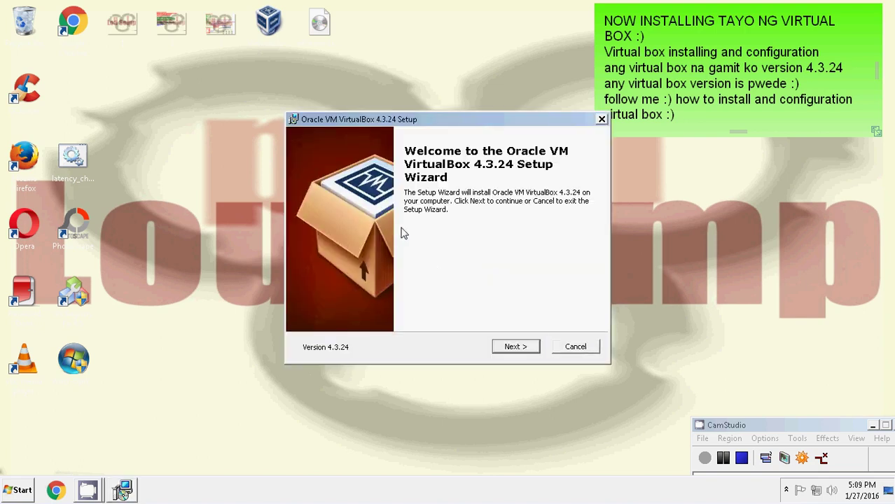
{"action": "left_click_drag", "start_coordinate": [450, 125], "coordinate": [389, 123]}
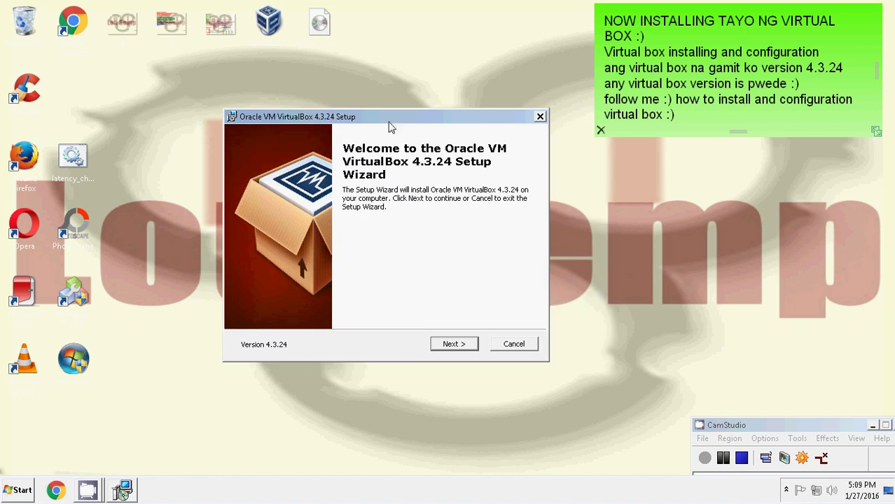
- Install VirtualBox with the default features, location and options, accepting the network interfaces warning
{"action": "left_click", "coordinate": [454, 344]}
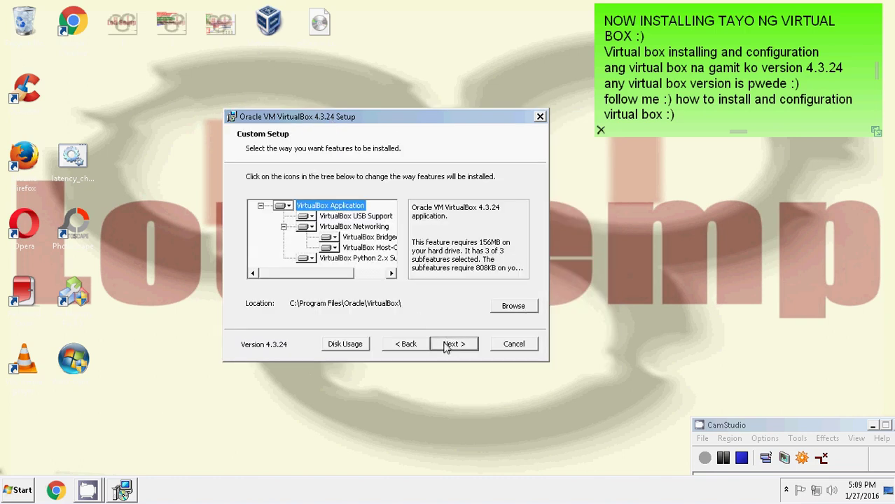
{"action": "left_click", "coordinate": [453, 344]}
{"action": "left_click", "coordinate": [451, 344]}
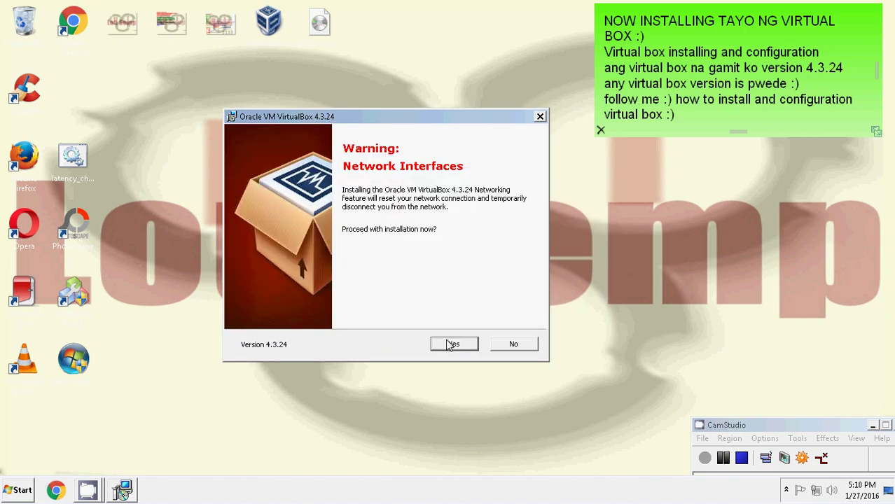
{"action": "left_click", "coordinate": [449, 345]}
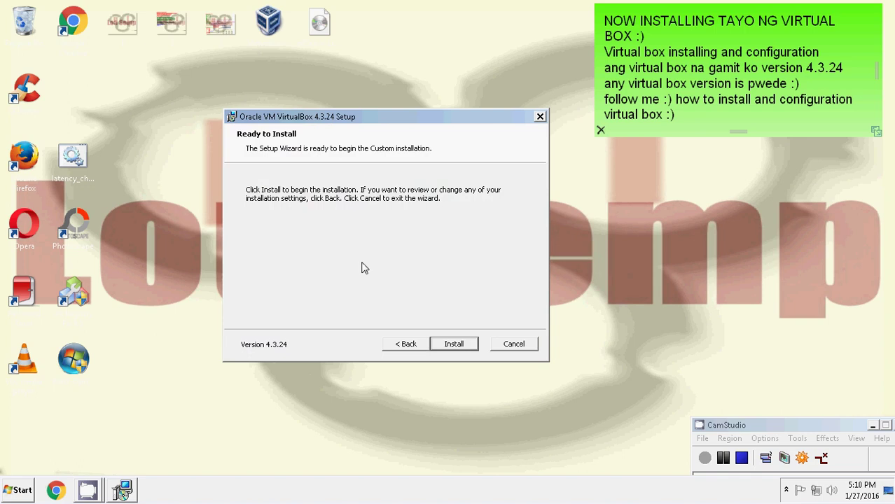
{"action": "left_click", "coordinate": [448, 344]}
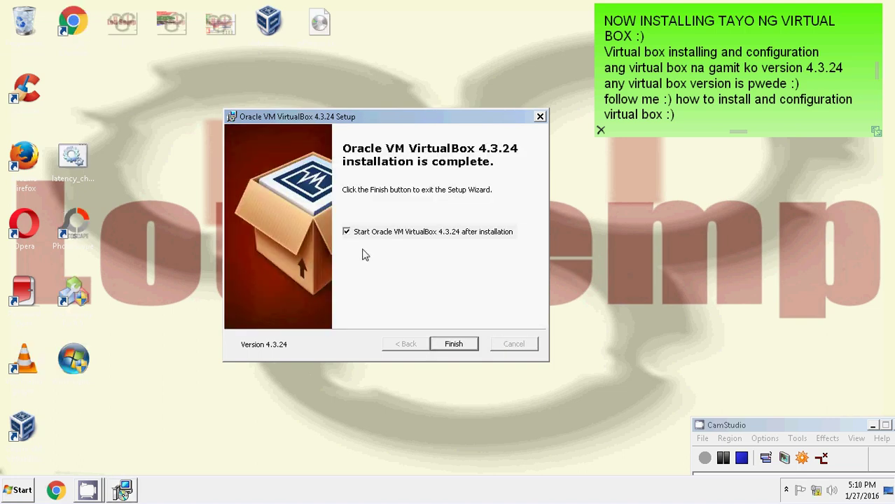
- Finish the VirtualBox setup without starting the program after installation, refresh the desktop and select the new VirtualBox shortcut
{"action": "left_click", "coordinate": [360, 232]}
{"action": "left_click", "coordinate": [454, 344]}
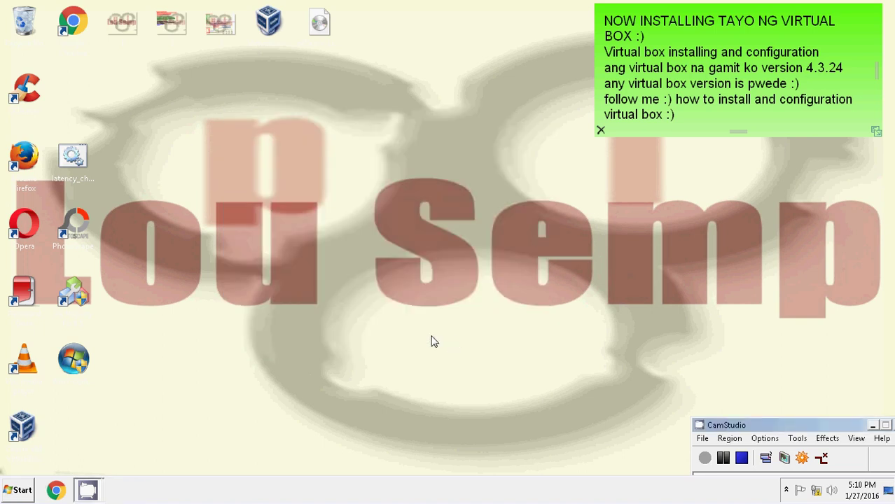
{"action": "right_click", "coordinate": [348, 253]}
{"action": "left_click", "coordinate": [377, 283]}
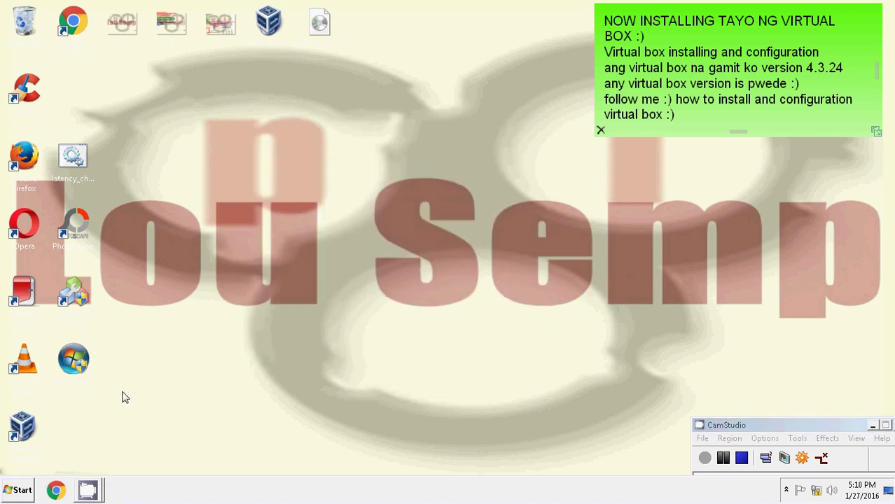
{"action": "left_click", "coordinate": [31, 431]}
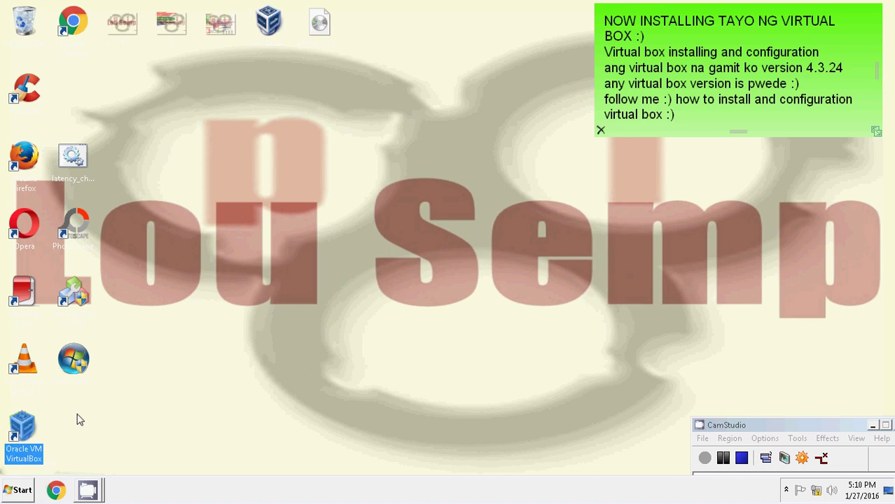
- Replace the desktop note's text with "OPEN VIRTUAL BOX :)" and "FOLLOW ME GUYS :)" on a second line
{"action": "left_click", "coordinate": [673, 116]}
{"action": "key", "text": "ctrl+a"}
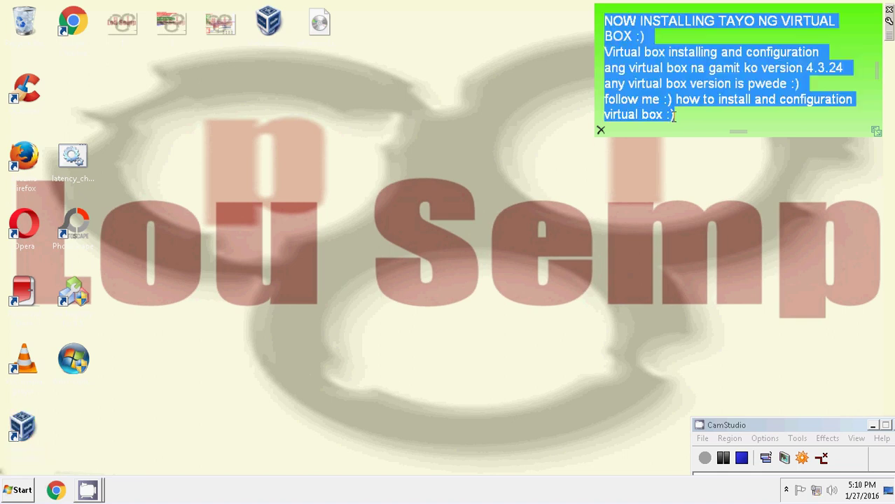
{"action": "type", "text": "OPEN"}
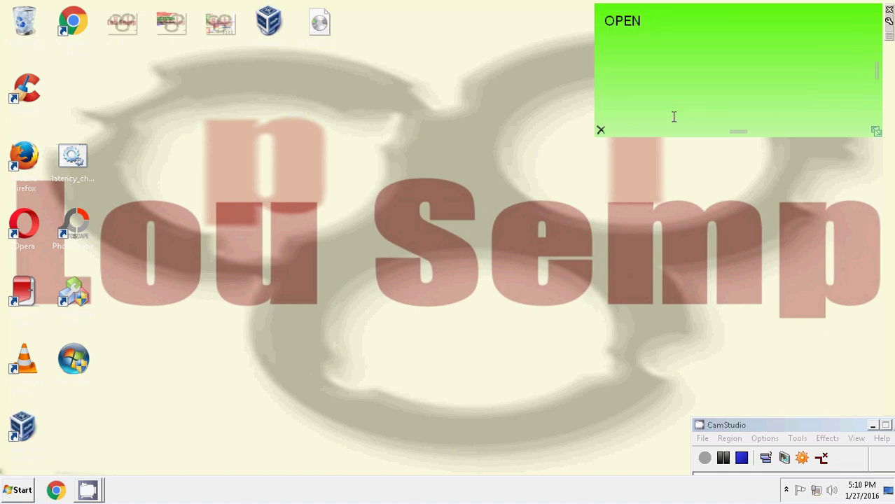
{"action": "type", "text": " VIRTUAL BOX"}
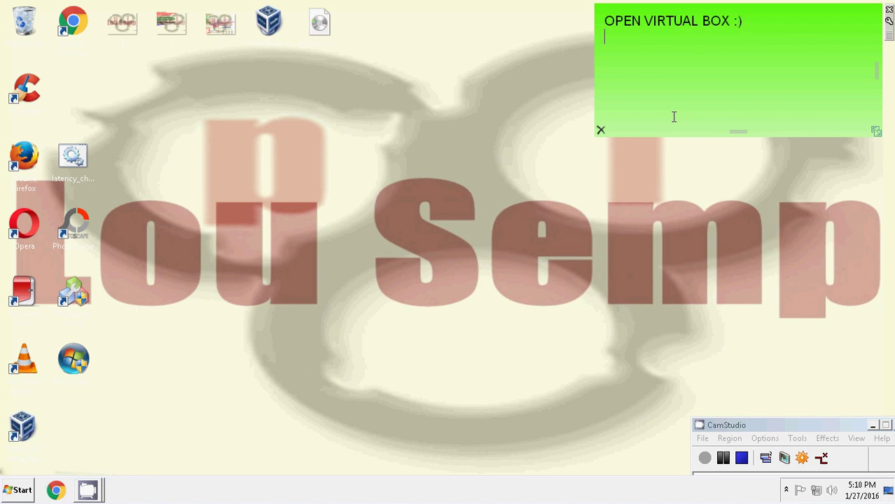
{"action": "type", "text": " :)"}
{"action": "key", "text": "Return"}
{"action": "type", "text": "FOOL"}
{"action": "key", "text": "BackSpace"}
{"action": "key", "text": "BackSpace"}
{"action": "type", "text": "LLOW ME "}
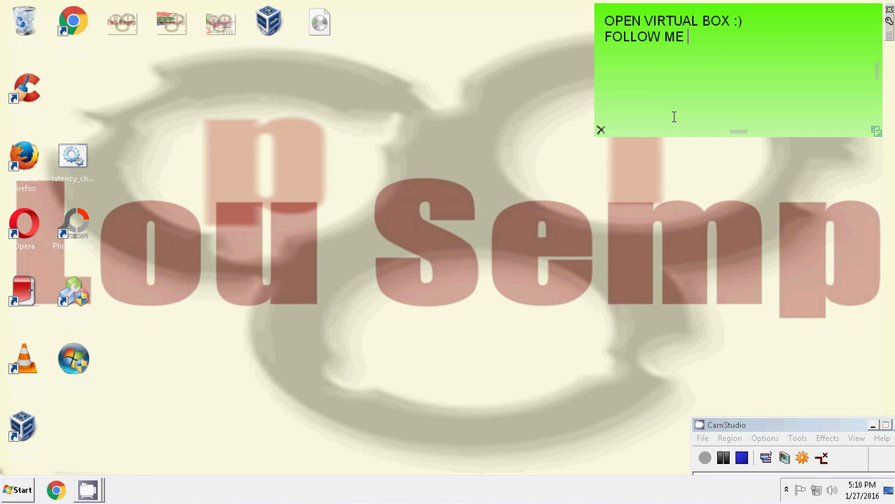
{"action": "type", "text": "GUYS :)"}
- Launch Oracle VM VirtualBox and move its manager window nearer the middle of the desktop
{"action": "left_click", "coordinate": [29, 437]}
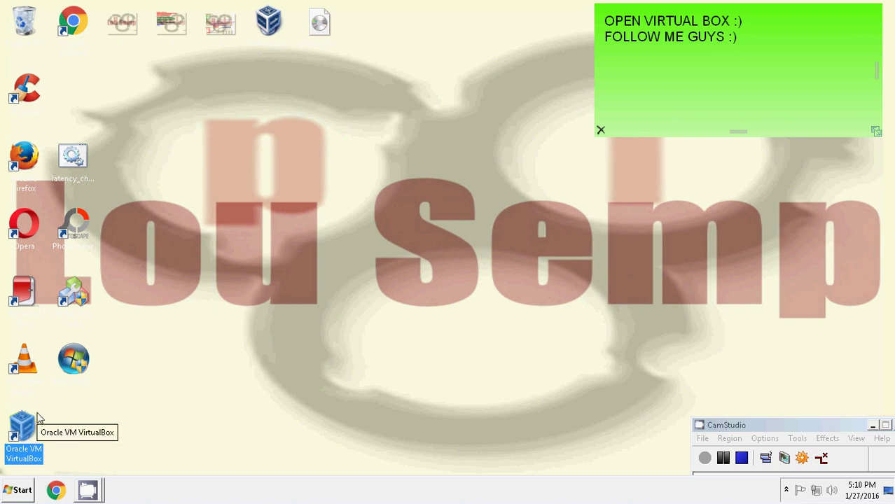
{"action": "double_click", "coordinate": [40, 421]}
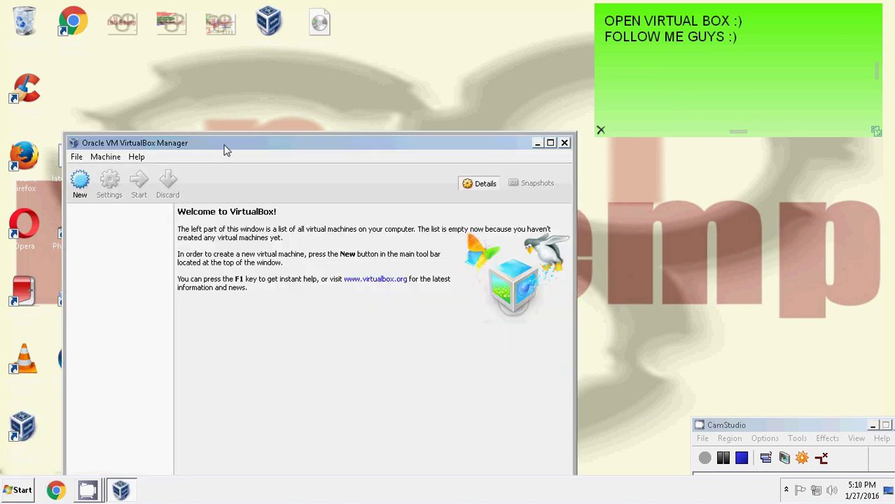
{"action": "left_click_drag", "start_coordinate": [224, 143], "coordinate": [295, 109]}
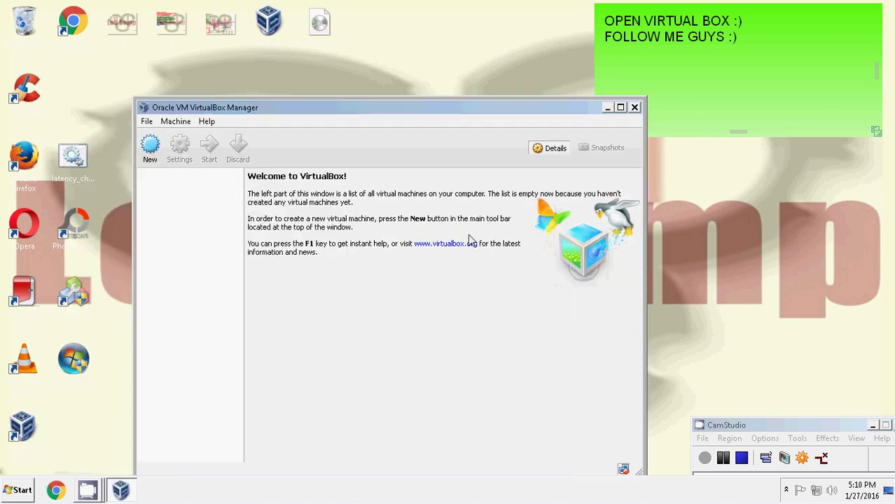
- Start a new virtual machine named PFSENSE TUTORIAL with type Linux and version Ubuntu (32 bit)
{"action": "left_click", "coordinate": [150, 150]}
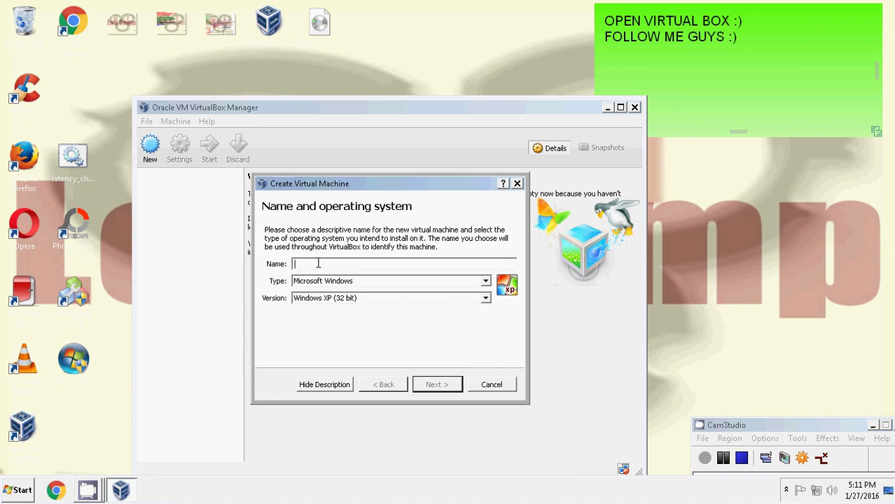
{"action": "type", "text": "PFS"}
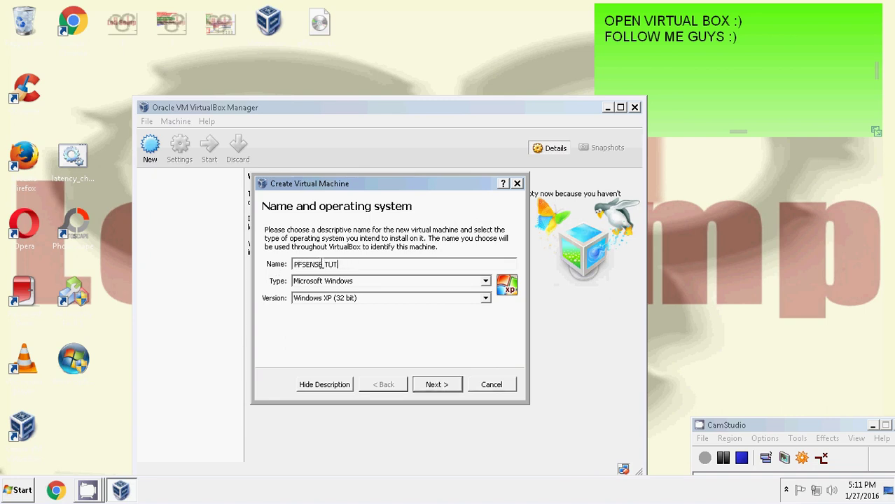
{"action": "type", "text": "ENSE_TUTORIAL"}
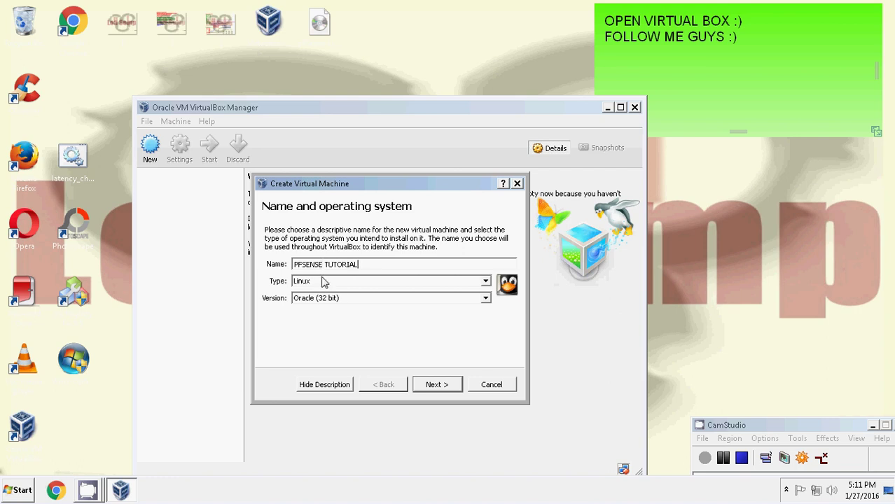
{"action": "left_click", "coordinate": [337, 299]}
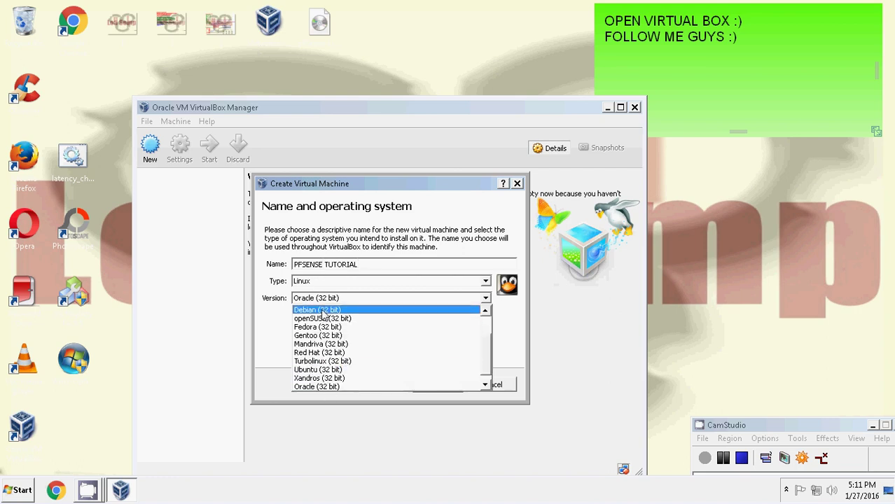
{"action": "left_click", "coordinate": [320, 370]}
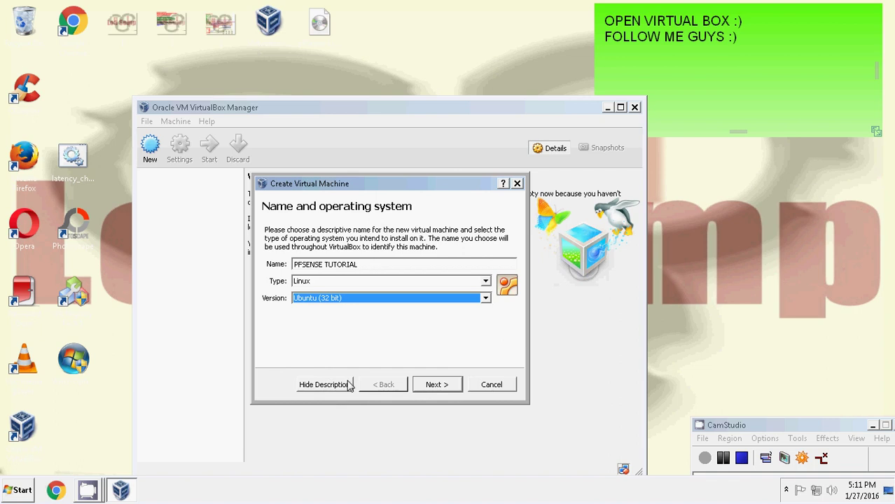
{"action": "left_click", "coordinate": [431, 387]}
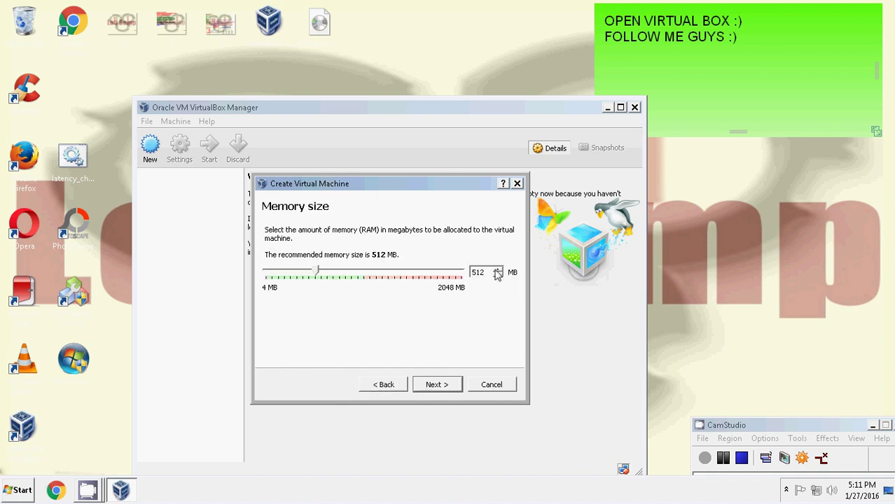
- Create the virtual machine with 512 MB of memory and a new dynamically allocated 8.00 GB VDI hard drive named PFSENSE TUTORIAL
{"action": "left_click", "coordinate": [445, 385]}
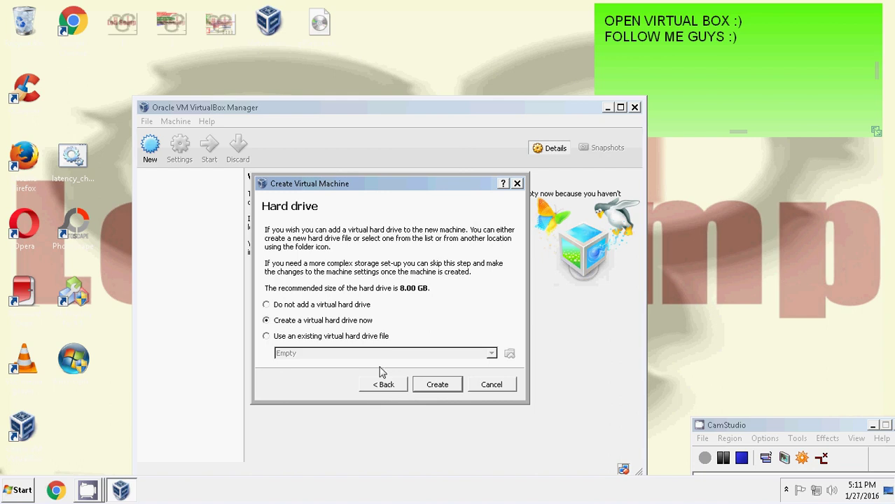
{"action": "left_click", "coordinate": [436, 389]}
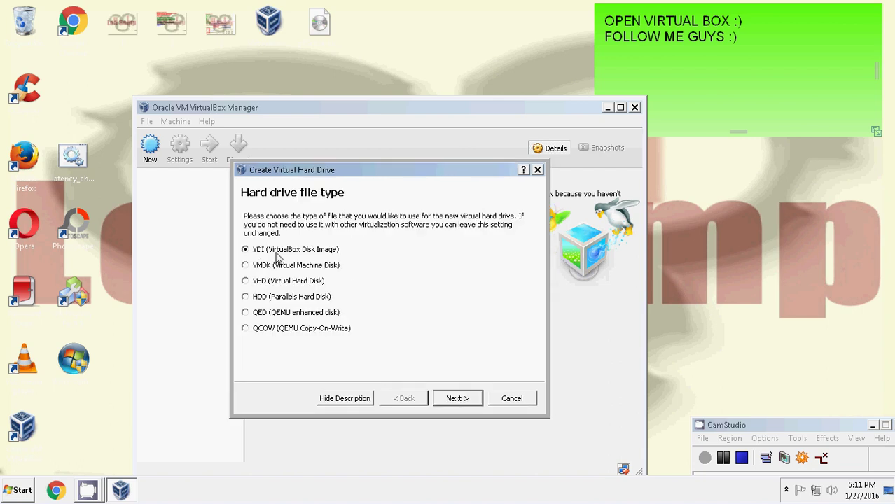
{"action": "left_click", "coordinate": [460, 398]}
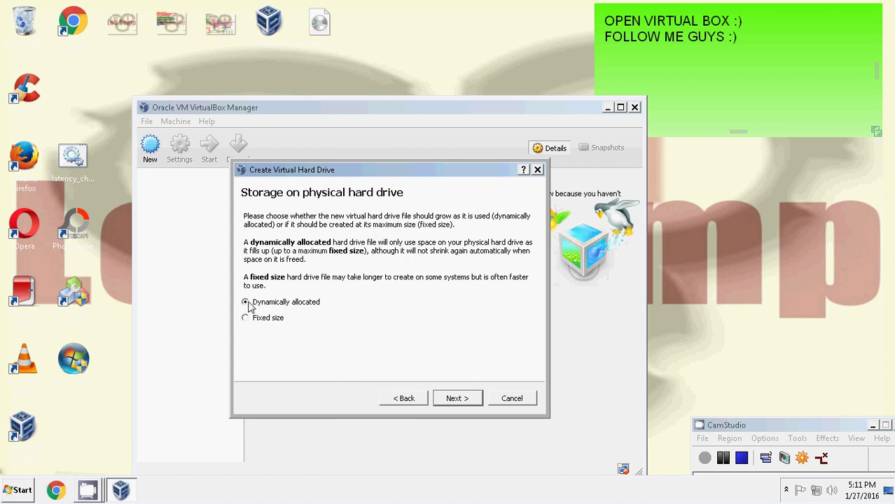
{"action": "left_click", "coordinate": [455, 398]}
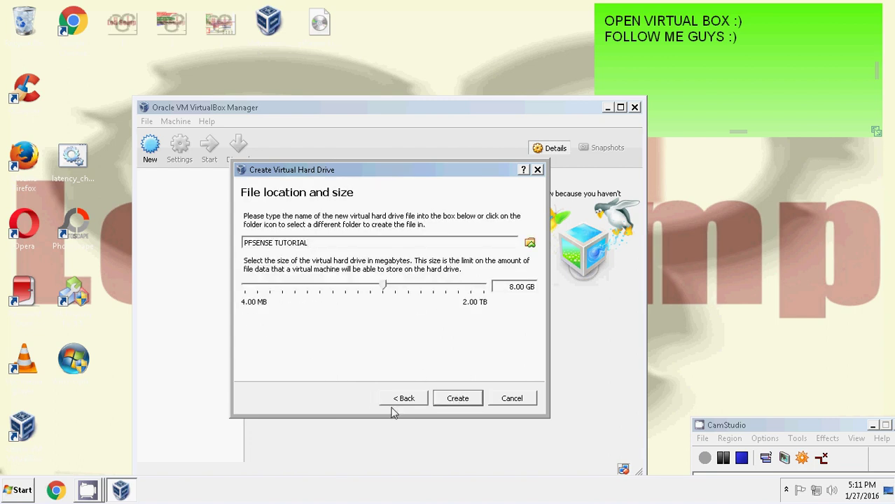
{"action": "left_click", "coordinate": [459, 403]}
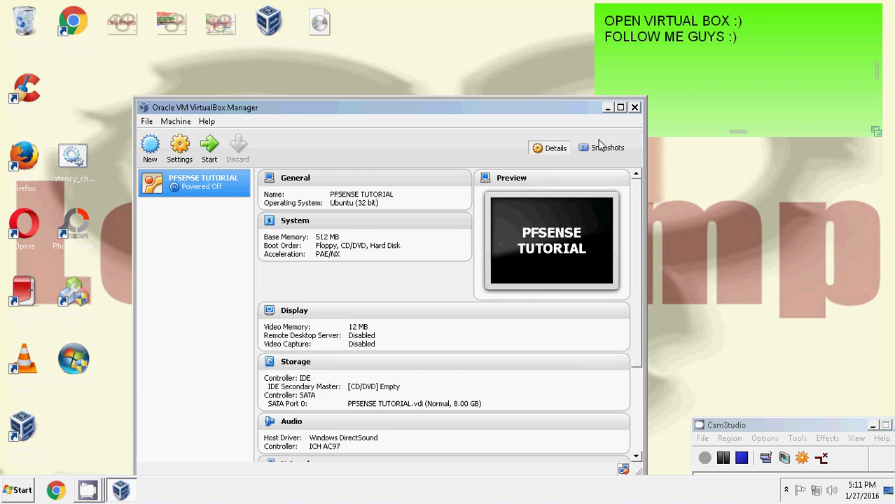
- Add "GO TO SETTINGS" and "FOLLOW ME" as two new lines at the end of the desktop note
{"action": "left_click", "coordinate": [750, 42]}
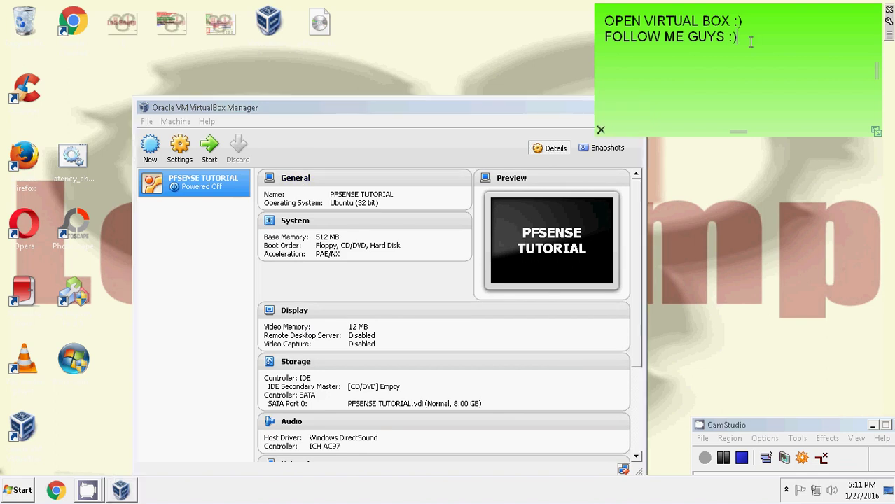
{"action": "type", "text": "GOT"}
{"action": "key", "text": "BackSpace"}
{"action": "key", "text": "BackSpace"}
{"action": "type", "text": "TO SETT"}
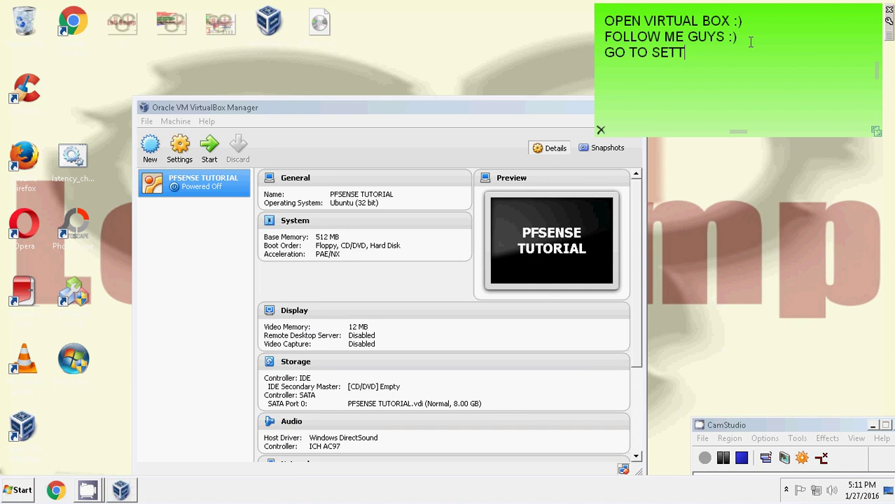
{"action": "type", "text": "INGS FOLLOW ME"}
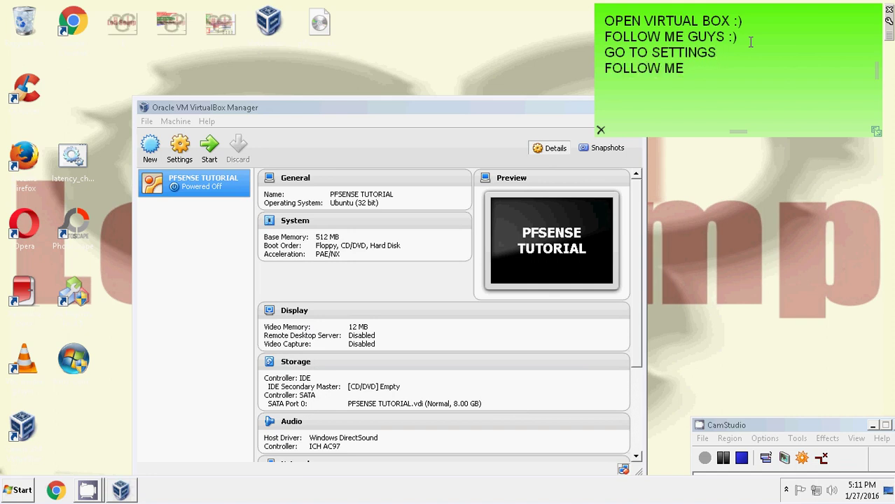
- In the PFSENSE TUTORIAL machine's settings, remove Floppy from the boot order and bring up the Storage settings
{"action": "left_click", "coordinate": [188, 161]}
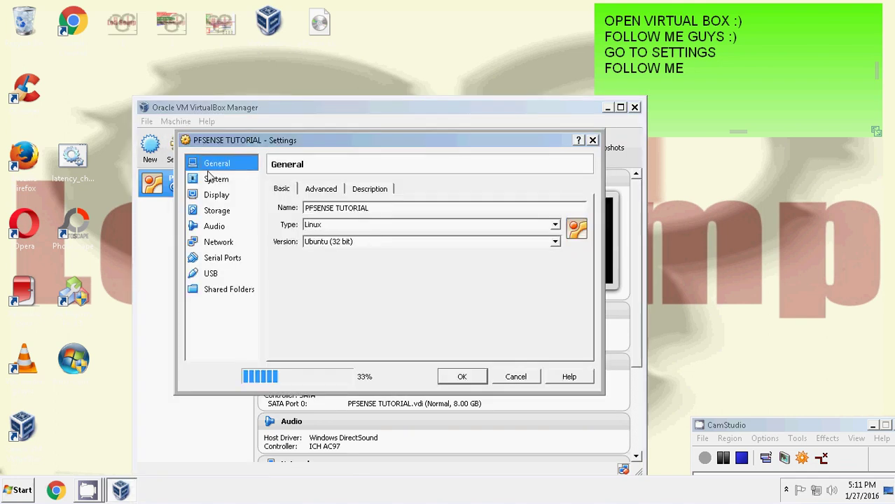
{"action": "left_click", "coordinate": [210, 181]}
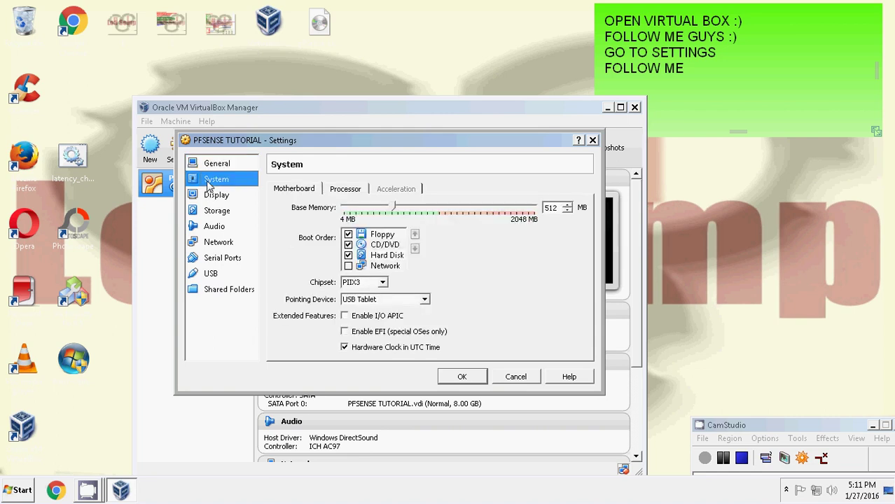
{"action": "left_click", "coordinate": [348, 235]}
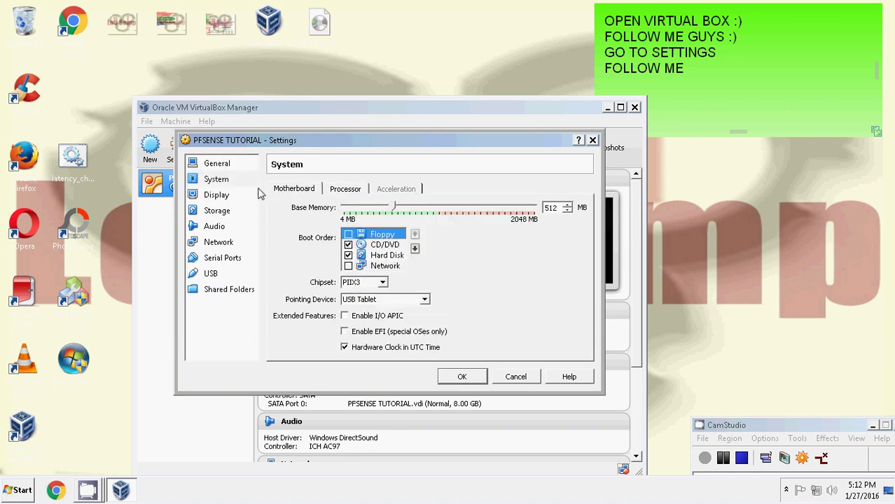
{"action": "left_click", "coordinate": [226, 199]}
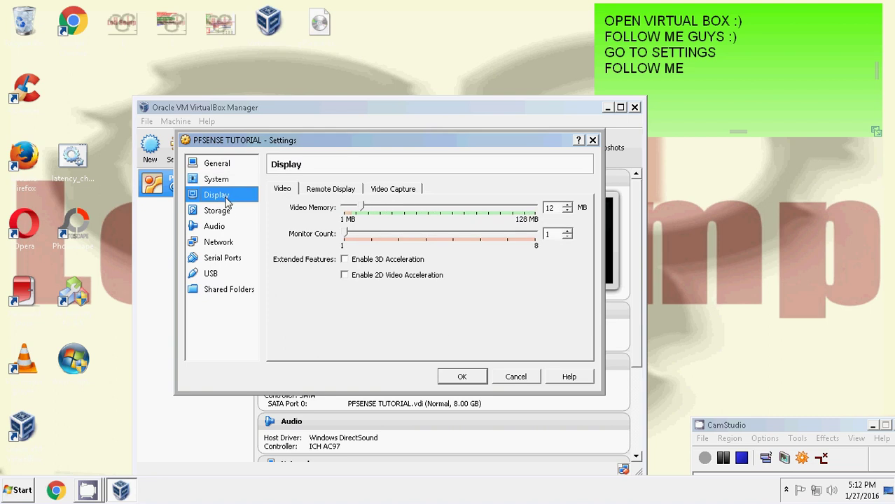
{"action": "left_click", "coordinate": [226, 213]}
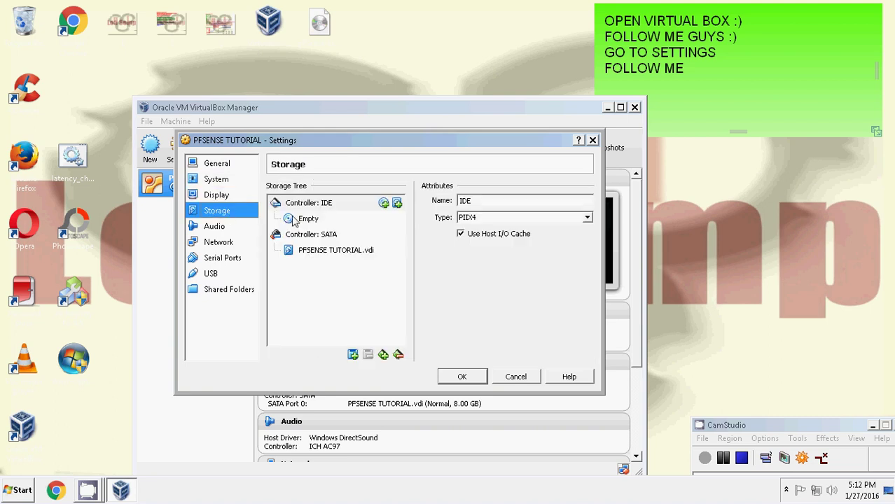
- Add "NOW LAGAY NATIN ANG PFSENSE INSTALLER GAMIT KO PFSENSE IS 2.2.4" and "FOLLOW ME GUYS :)" to the desktop note on separate lines
{"action": "left_click", "coordinate": [704, 77]}
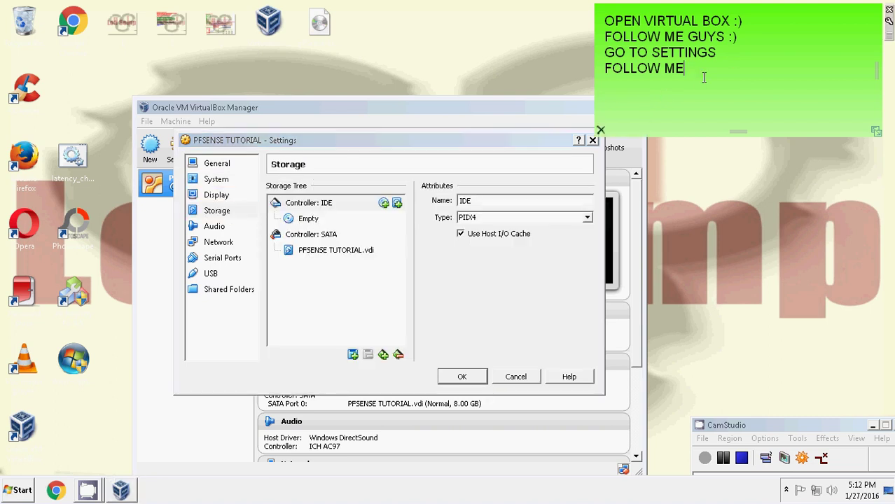
{"action": "type", "text": "NOW LGAY"}
{"action": "key", "text": "BackSpace"}
{"action": "key", "text": "BackSpace"}
{"action": "key", "text": "BackSpace"}
{"action": "key", "text": "BackSpace"}
{"action": "type", "text": "AGAY  NATIN"}
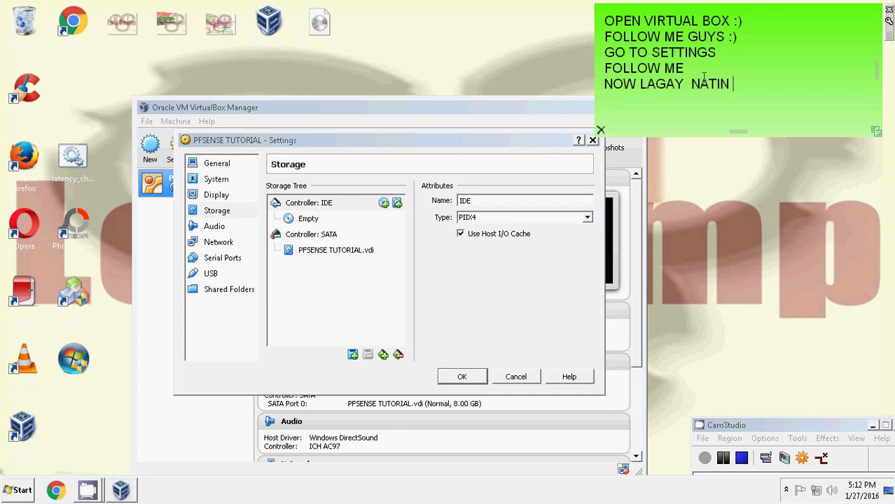
{"action": "type", "text": " ANG PFSENS"}
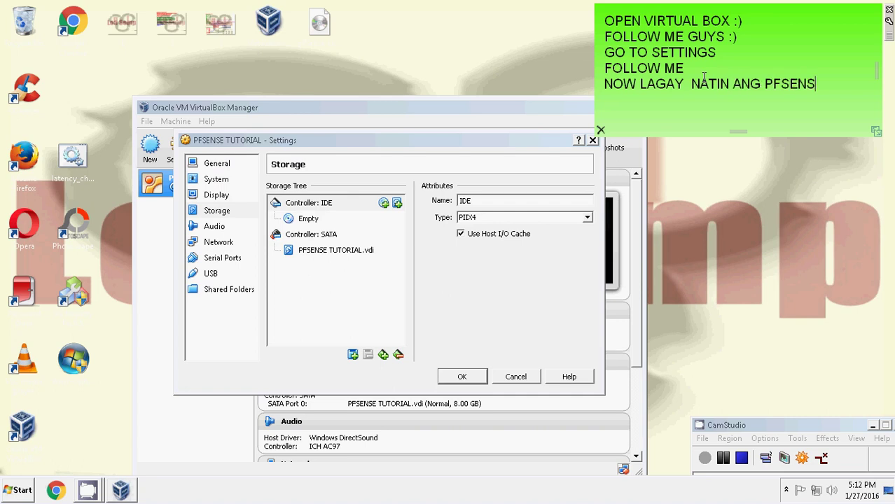
{"action": "type", "text": "E INSTA"}
{"action": "key", "text": "BackSpace"}
{"action": "key", "text": "BackSpace"}
{"action": "type", "text": "TALLER"}
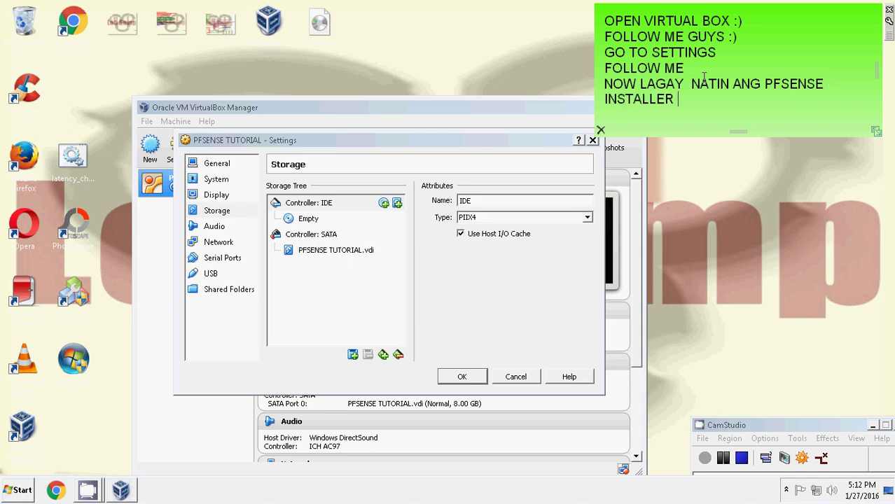
{"action": "type", "text": " GAMIT KO PFSENSE IS"}
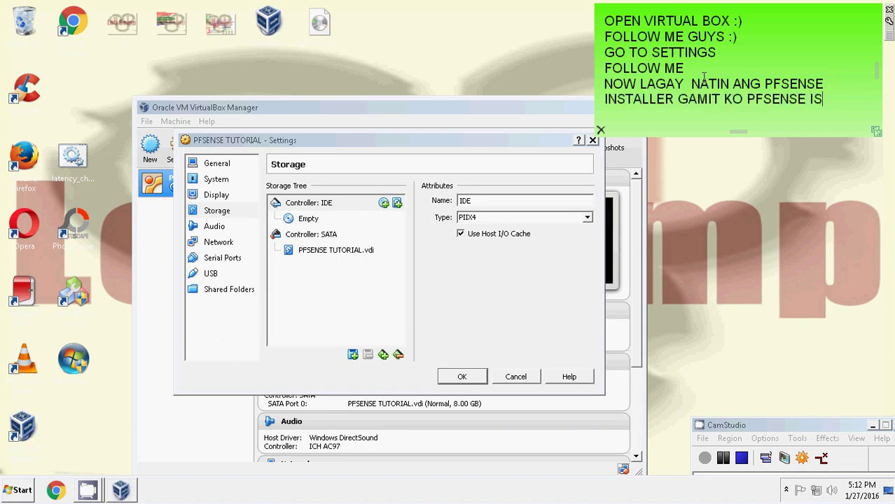
{"action": "type", "text": " 2.2.4 "}
{"action": "type", "text": "FOLLOW M"}
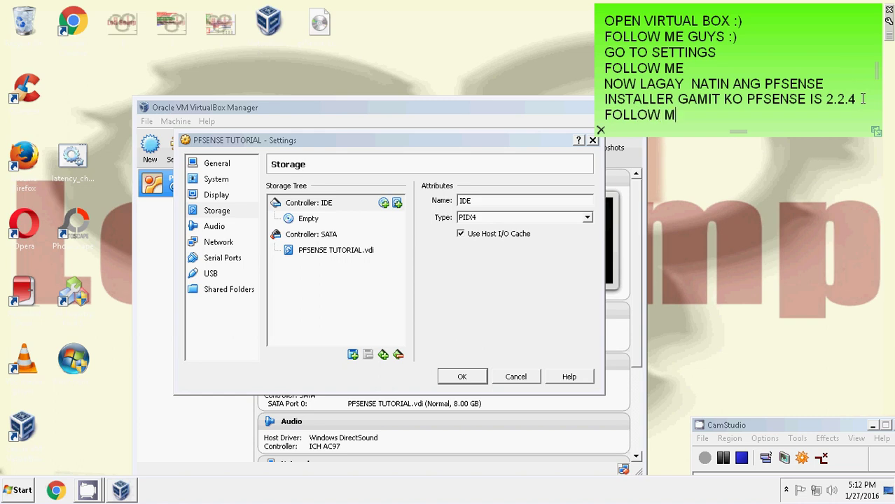
{"action": "type", "text": "E GUYS :)"}
- Add a CD/DVD drive to the IDE controller, opting to choose a disk, and browse the Desktop folder for the image
{"action": "left_click", "coordinate": [299, 219]}
{"action": "left_click", "coordinate": [321, 204]}
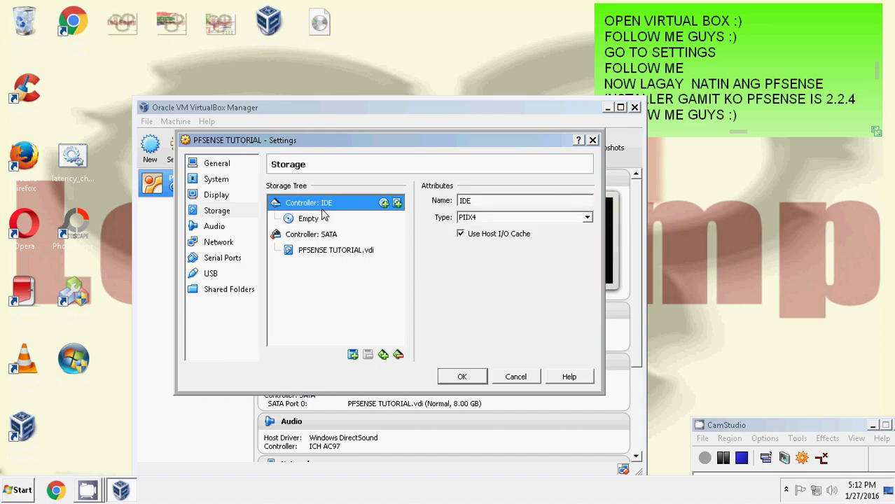
{"action": "left_click", "coordinate": [384, 203]}
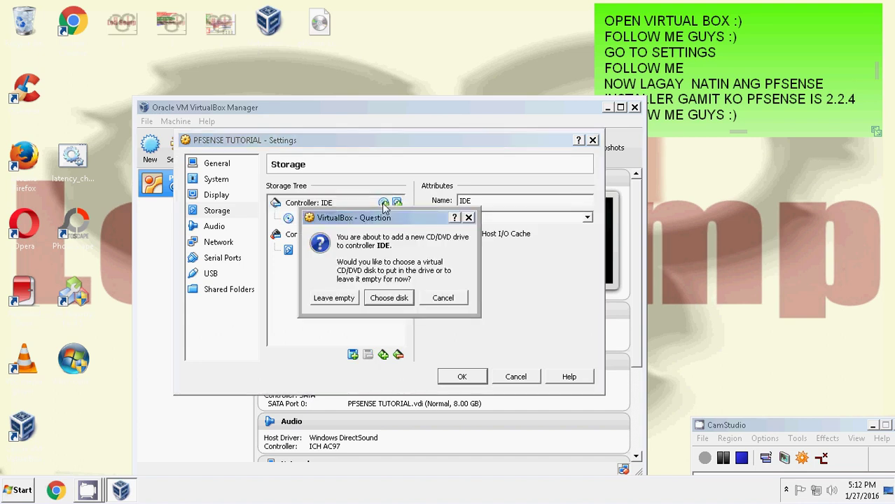
{"action": "left_click", "coordinate": [389, 299]}
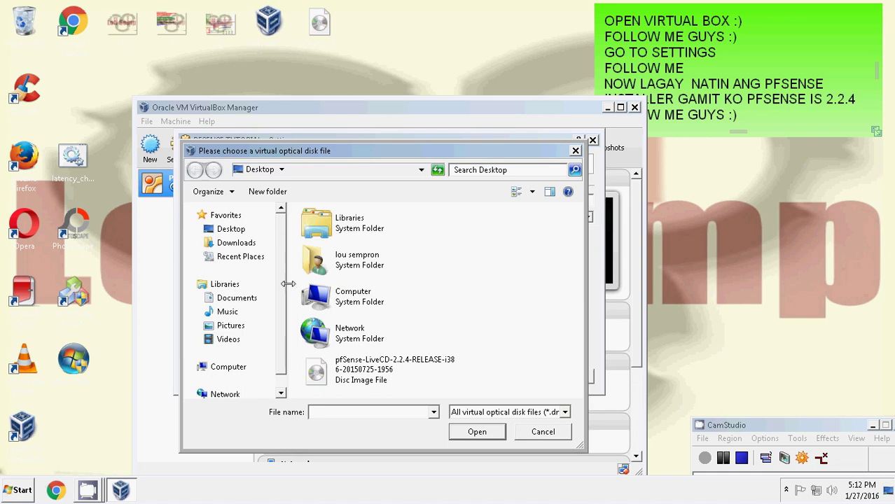
{"action": "left_click", "coordinate": [232, 229]}
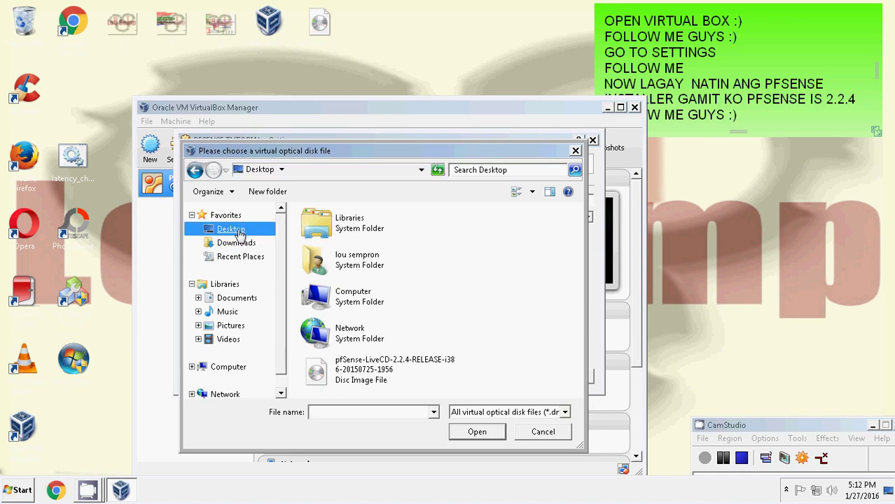
- Replace the desktop note's text with "HANAPIN MO KUNG SAAN DRIVE NAKA LAGAY ANG INSTALLER MO :)"
{"action": "left_click", "coordinate": [760, 113]}
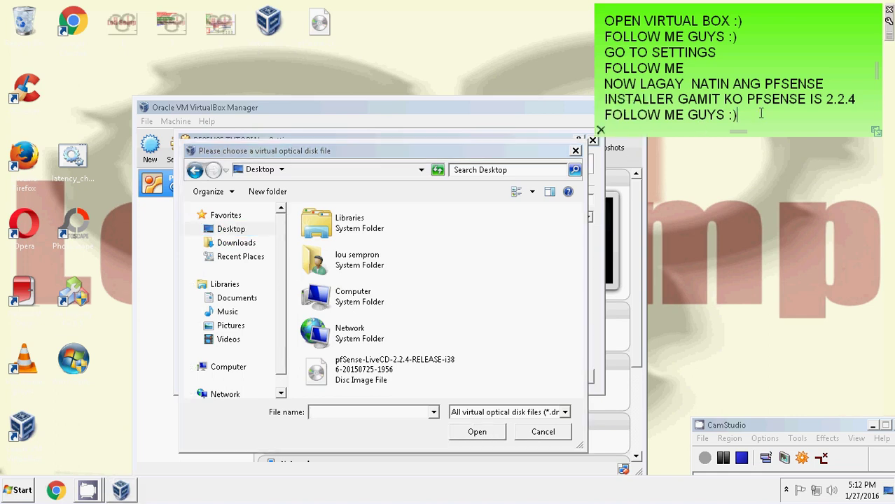
{"action": "key", "text": "ctrl+a"}
{"action": "type", "text": "HANA"}
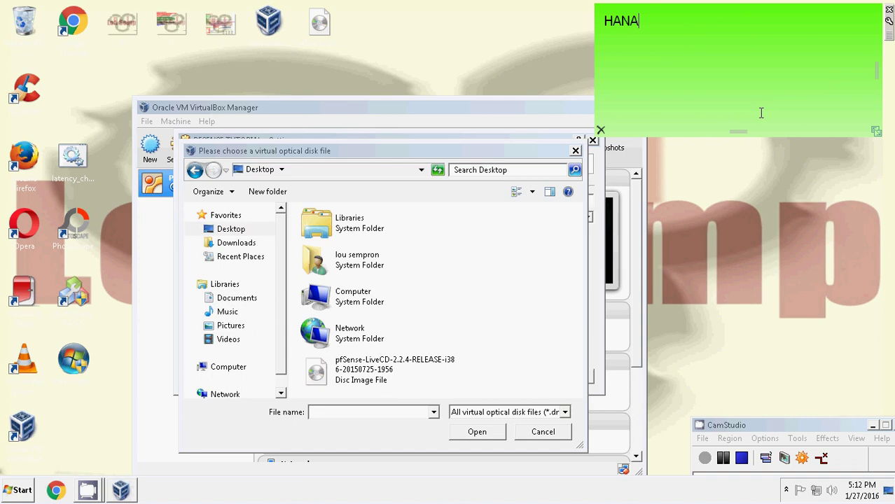
{"action": "type", "text": "PIN MO KUNG SAAN "}
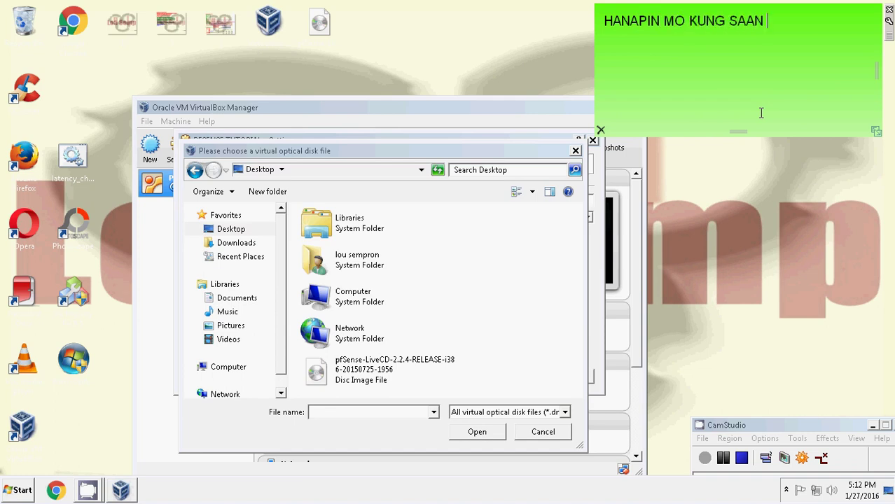
{"action": "type", "text": "DRIVE NKA"}
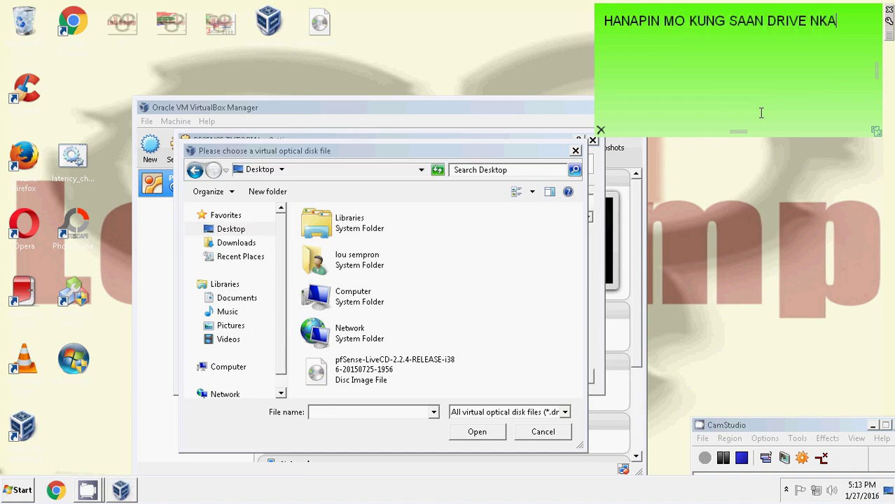
{"action": "key", "text": "BackSpace"}
{"action": "key", "text": "BackSpace"}
{"action": "type", "text": "AKA LAGAY AN"}
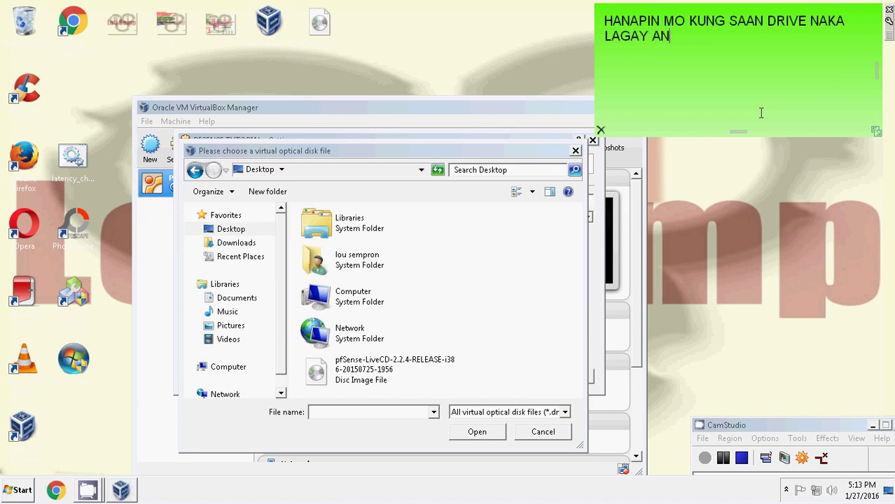
{"action": "type", "text": "G INSTALLER M "}
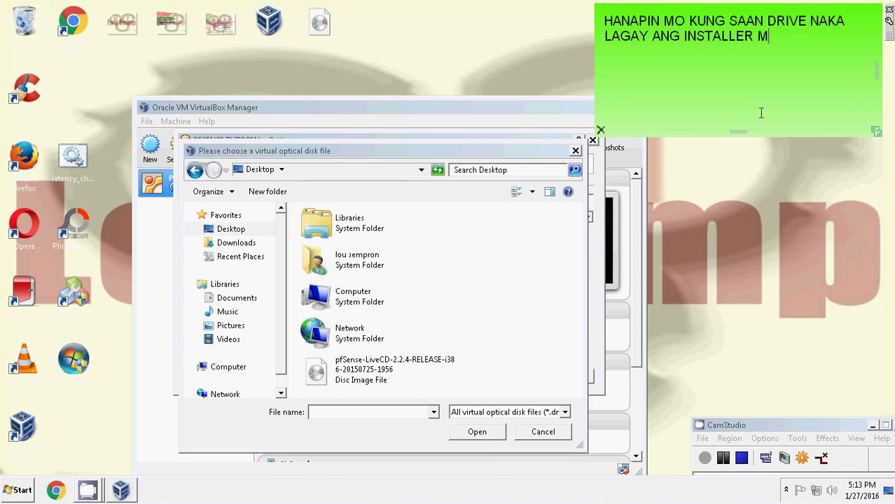
{"action": "type", "text": "O :)"}
{"action": "left_click", "coordinate": [366, 376]}
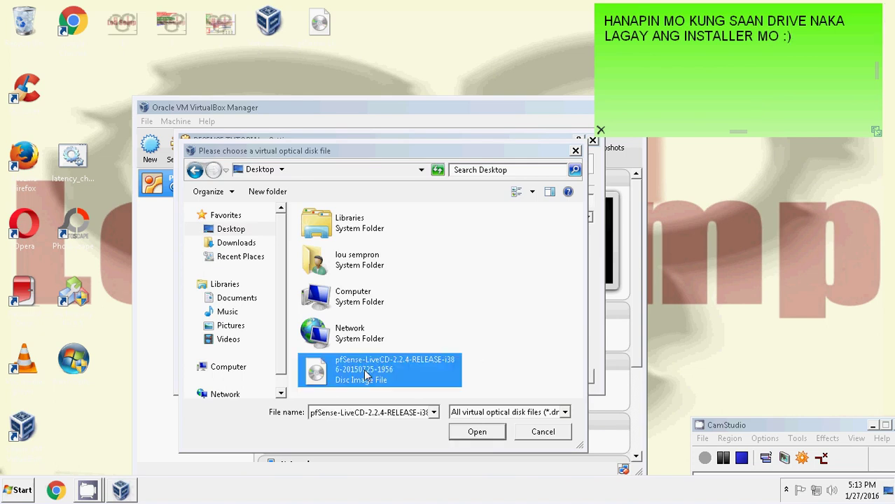
{"action": "left_click", "coordinate": [477, 431]}
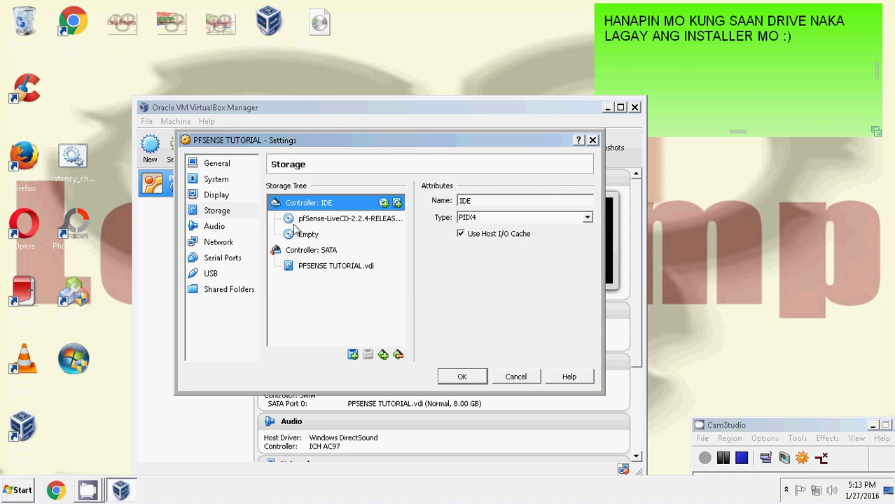
- Disable audio for the virtual machine and bring up its Network settings for Adapter 1
{"action": "left_click", "coordinate": [215, 228]}
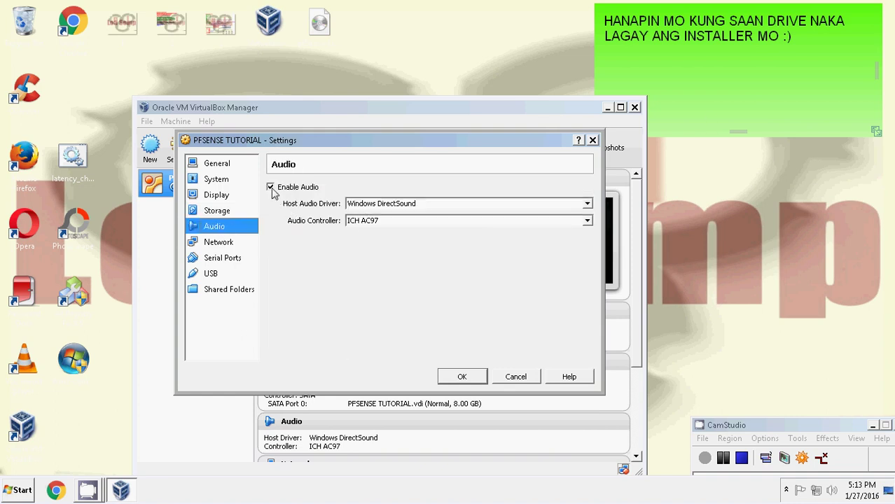
{"action": "left_click", "coordinate": [278, 192]}
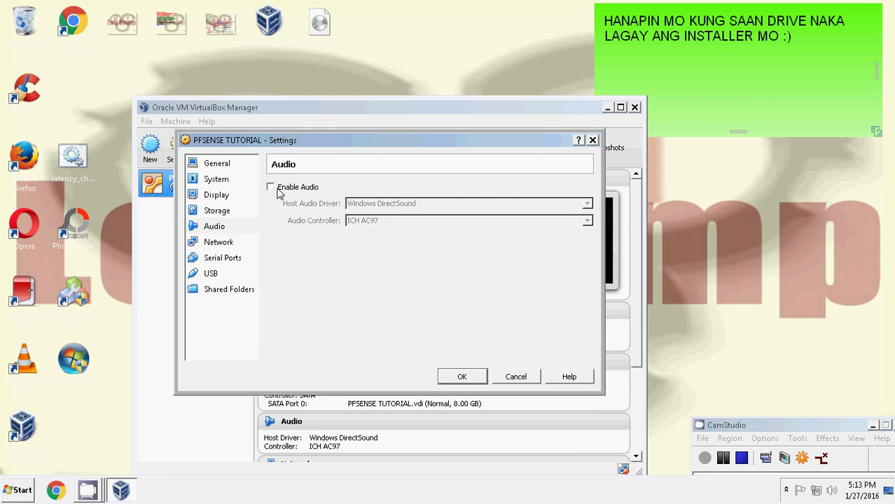
{"action": "left_click", "coordinate": [226, 246]}
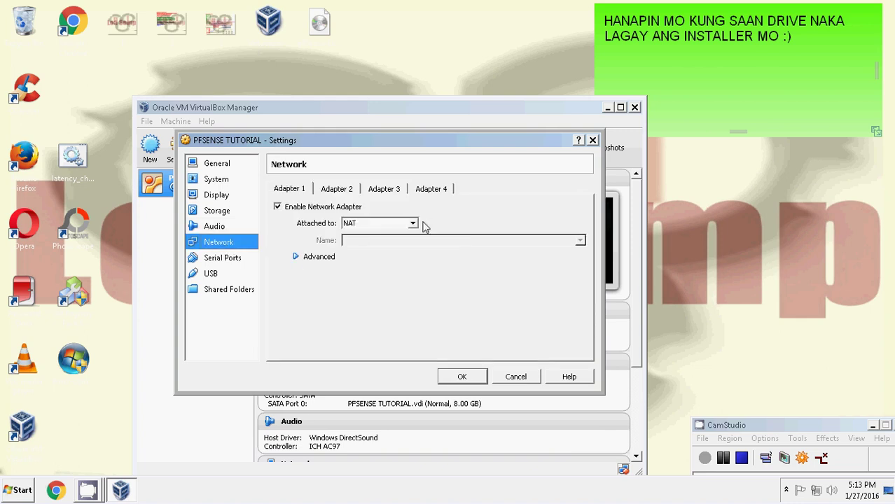
- Replace the desktop note's text with "NOW ADAFTER 1 check enable"
{"action": "left_click", "coordinate": [693, 68]}
{"action": "type", "text": "N"}
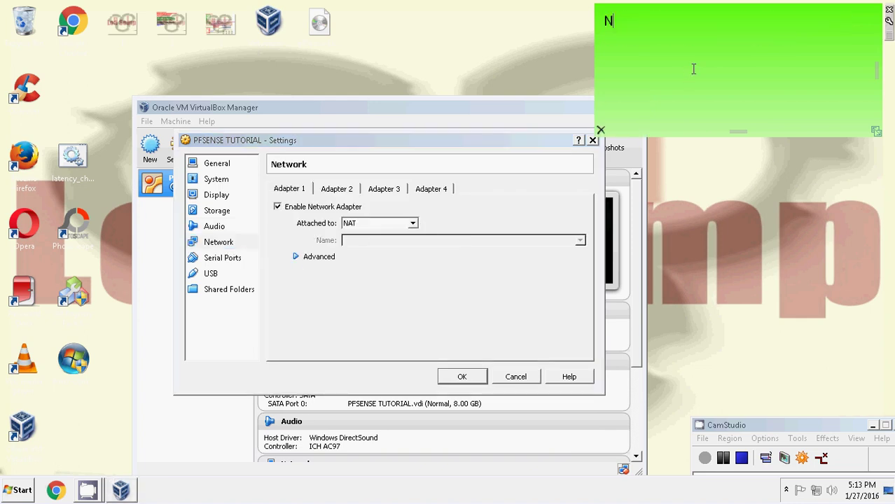
{"action": "type", "text": "OW ADAFTER "}
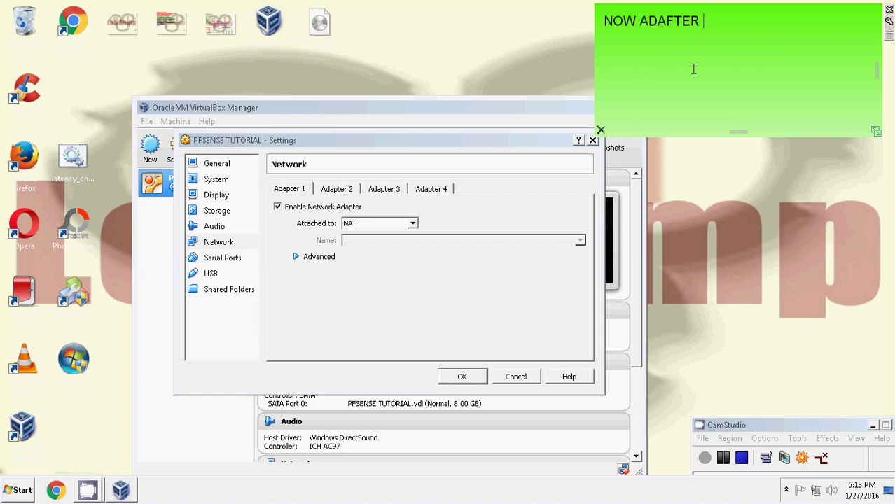
{"action": "type", "text": "1 CHECK"}
{"action": "key", "text": "BackSpace"}
{"action": "key", "text": "BackSpace"}
{"action": "key", "text": "BackSpace"}
{"action": "key", "text": "BackSpace"}
{"action": "key", "text": "BackSpace"}
{"action": "type", "text": "check enable "}
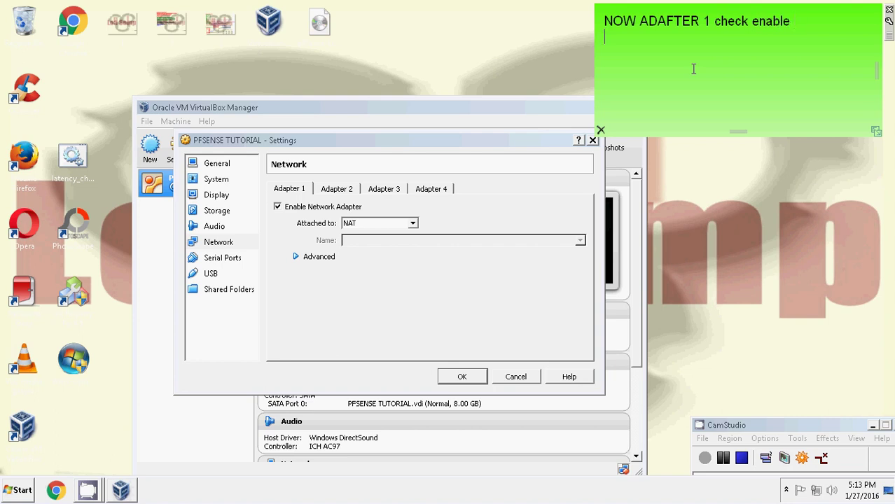
- Add the lines "attach to bridge" and "follow me:)" to the desktop note
{"action": "type", "text": "bridge ty"}
{"action": "key", "text": "BackSpace"}
{"action": "key", "text": "BackSpace"}
{"action": "key", "text": "BackSpace"}
{"action": "key", "text": "BackSpace"}
{"action": "key", "text": "BackSpace"}
{"action": "key", "text": "BackSpace"}
{"action": "key", "text": "BackSpace"}
{"action": "key", "text": "BackSpace"}
{"action": "type", "text": "attac"}
{"action": "key", "text": "BackSpace"}
{"action": "type", "text": "tach to bridge ty"}
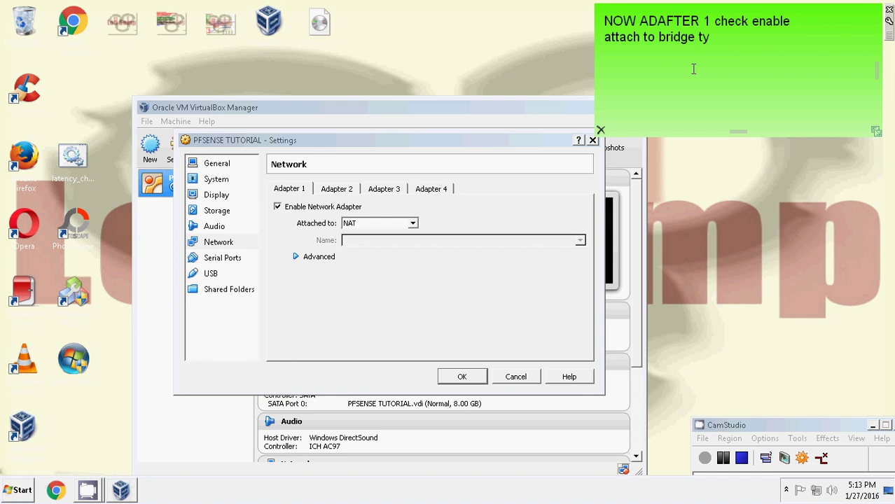
{"action": "key", "text": "BackSpace"}
{"action": "key", "text": "BackSpace"}
{"action": "key", "text": "Return"}
{"action": "type", "text": "follow me:)"}
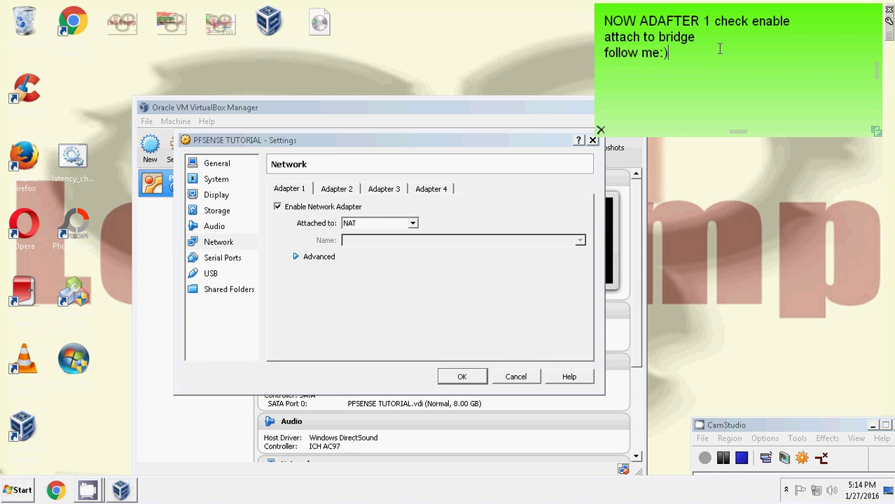
- Attach Adapter 1 to Bridged Adapter and extend the note's second line to "attach to bridge adafter"
{"action": "left_click", "coordinate": [350, 224]}
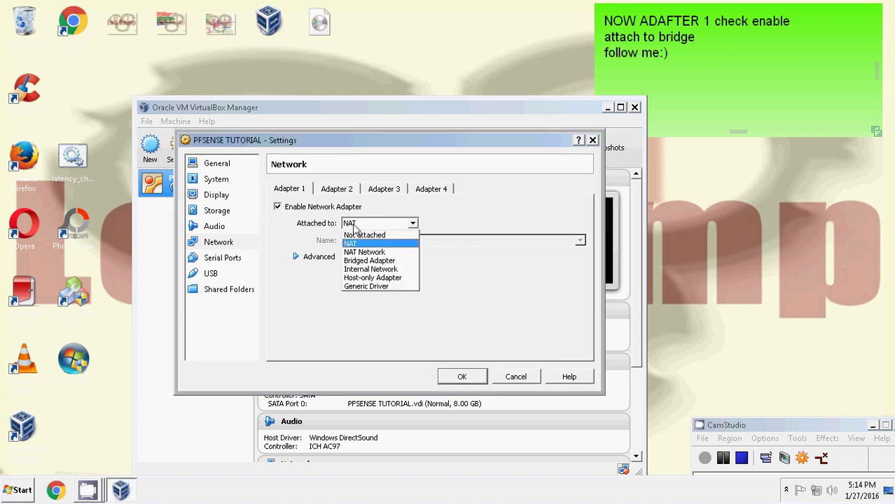
{"action": "left_click", "coordinate": [366, 262]}
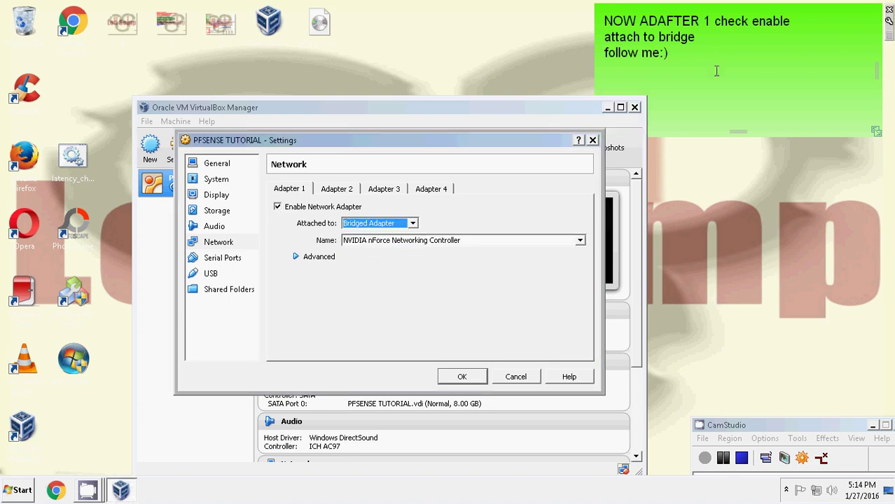
{"action": "left_click", "coordinate": [725, 37]}
{"action": "type", "text": "adapter "}
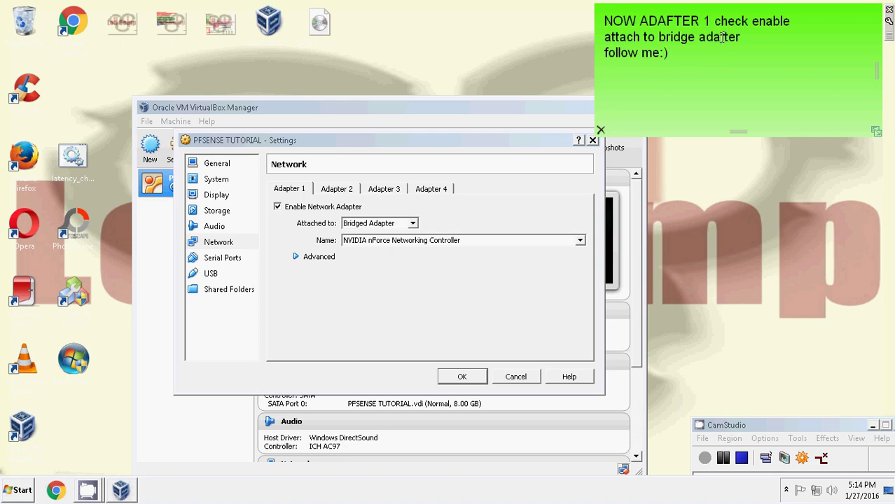
- Add the line "then hanapin mo si built in lan mo or ung nka connect sa wan or isp mo :)" to the note
{"action": "type", "text": "follow me:)"}
{"action": "key", "text": "Return"}
{"action": "type", "text": "then hana"}
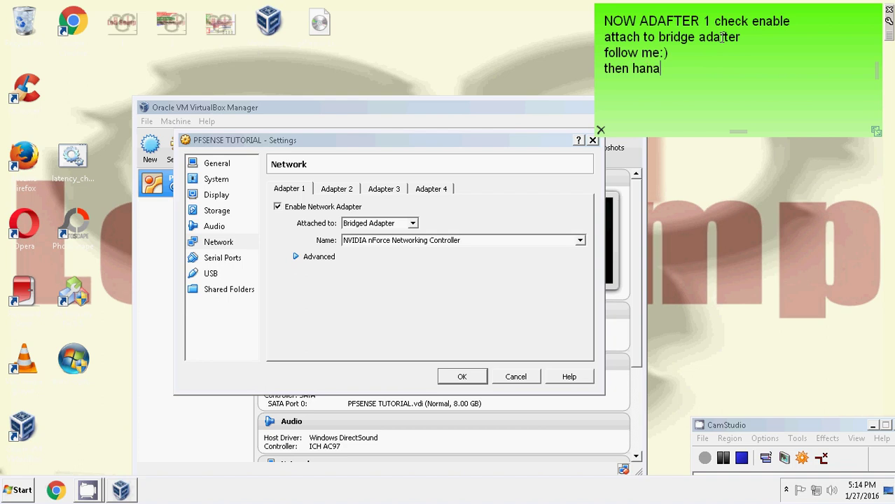
{"action": "type", "text": "pin mo si built "}
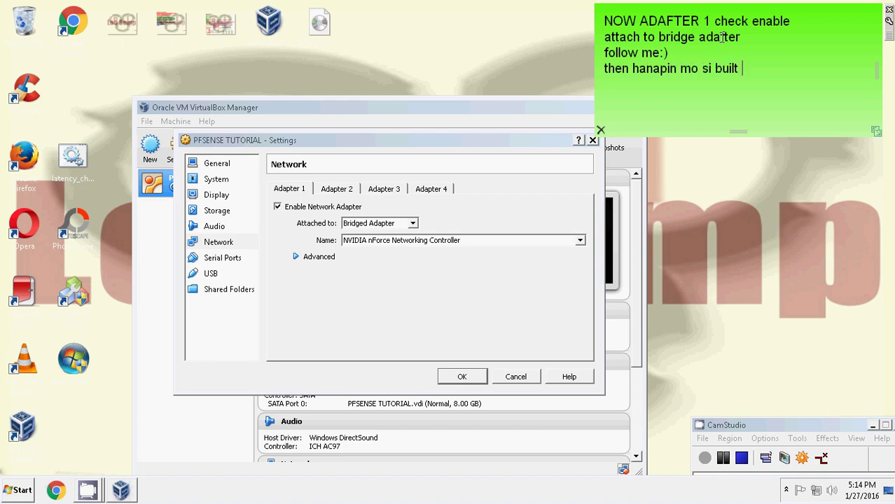
{"action": "type", "text": "in lan mo or"}
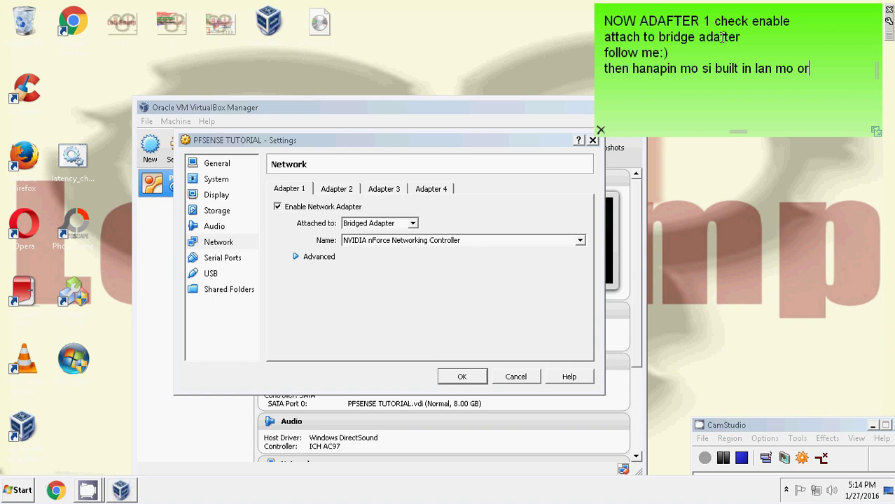
{"action": "type", "text": " ung nka co"}
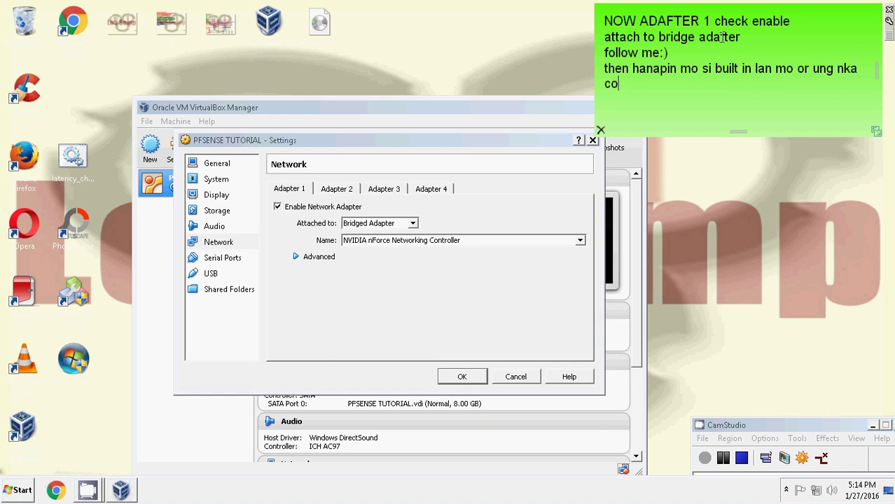
{"action": "type", "text": "nnect sa wan o"}
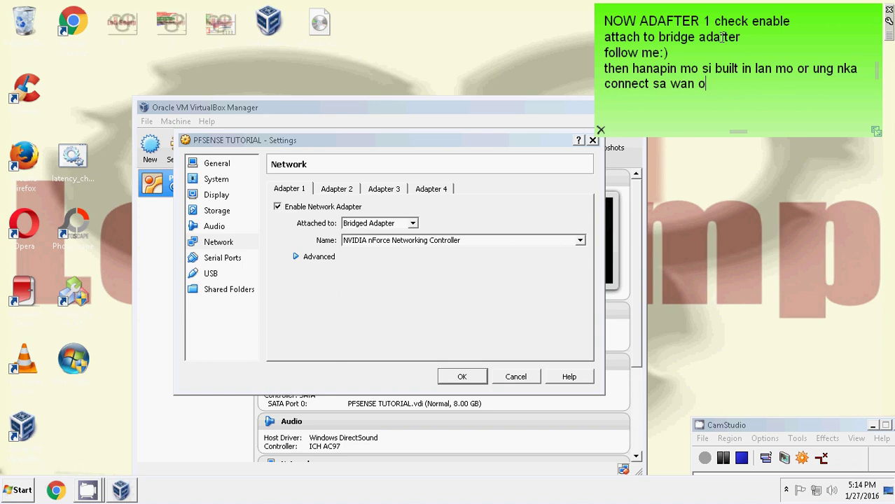
{"action": "type", "text": "r isp mo :)"}
- Check in Windows Network Connections which adapter serves the built-in LAN connected to the ISP, and return to the Adapter 1 settings
{"action": "left_click", "coordinate": [418, 245]}
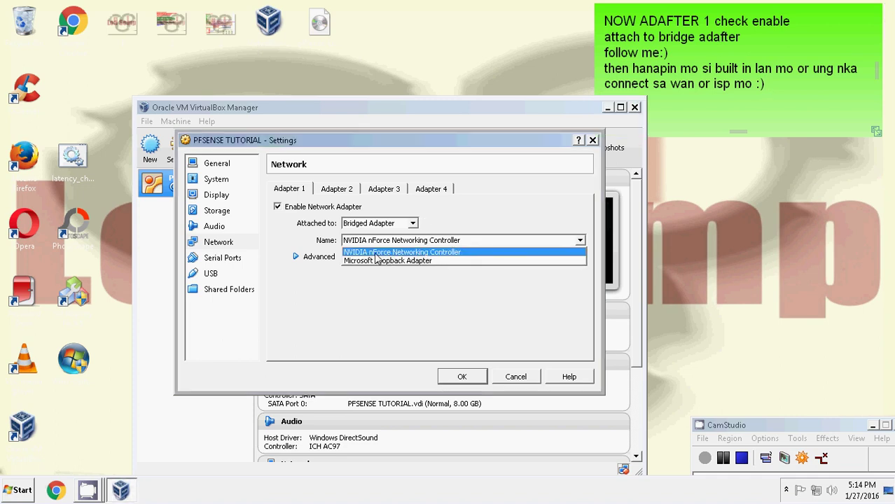
{"action": "left_click", "coordinate": [814, 490]}
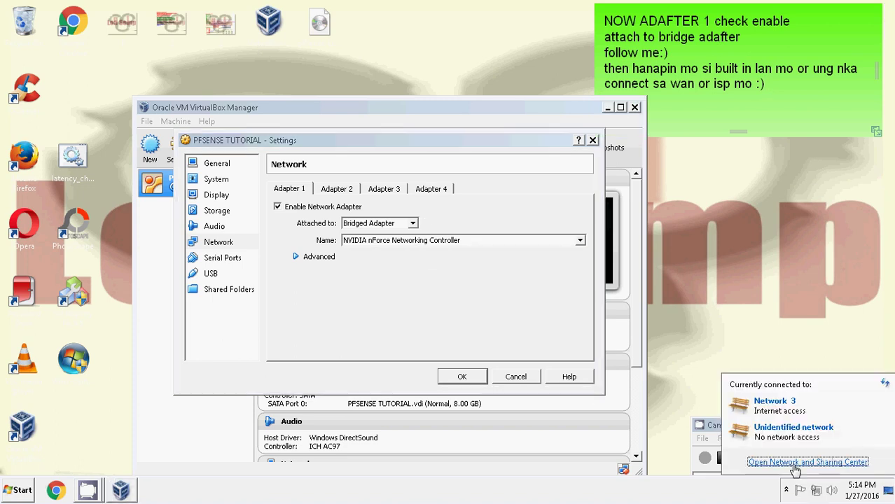
{"action": "left_click", "coordinate": [799, 475]}
{"action": "left_click", "coordinate": [224, 127]}
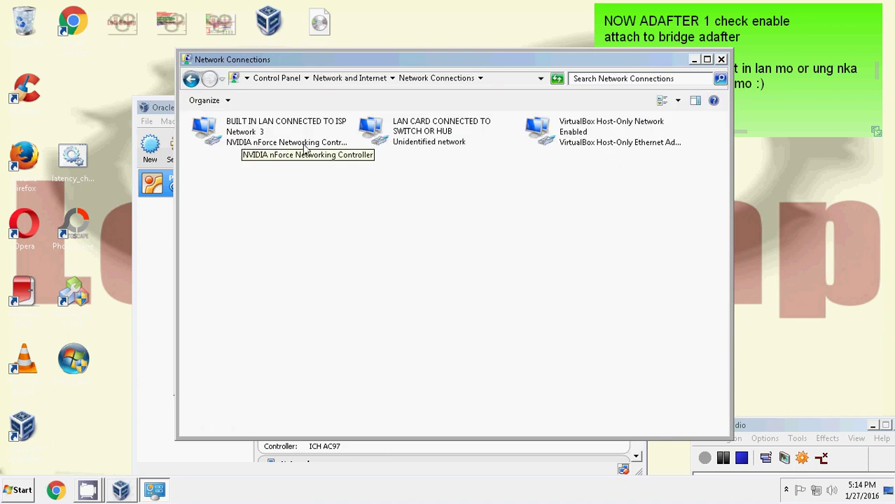
{"action": "left_click", "coordinate": [158, 115]}
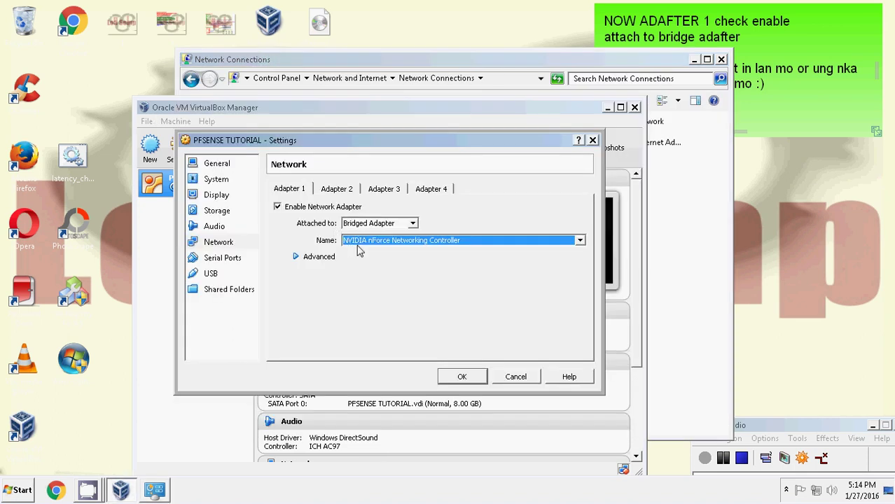
- Replace the desktop note's text with "now go to 2 adafter 2"
{"action": "left_click", "coordinate": [774, 68]}
{"action": "left_click", "coordinate": [771, 96]}
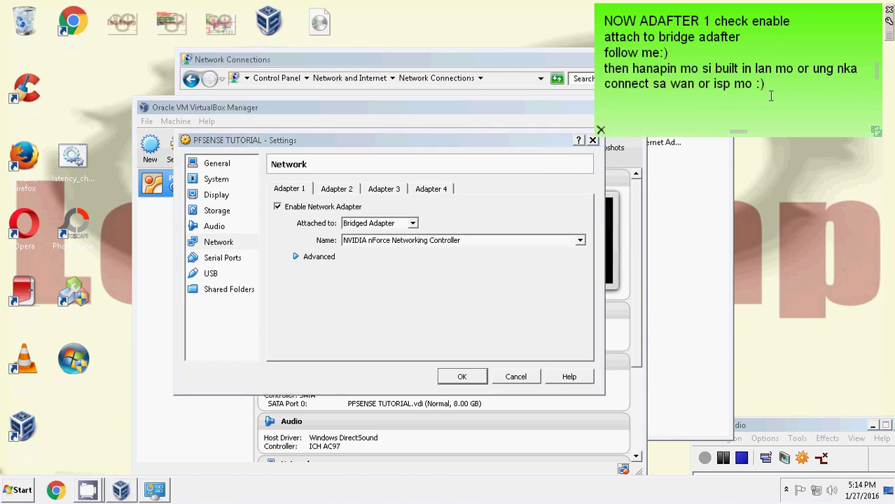
{"action": "key", "text": "ctrl+a"}
{"action": "type", "text": "noe"}
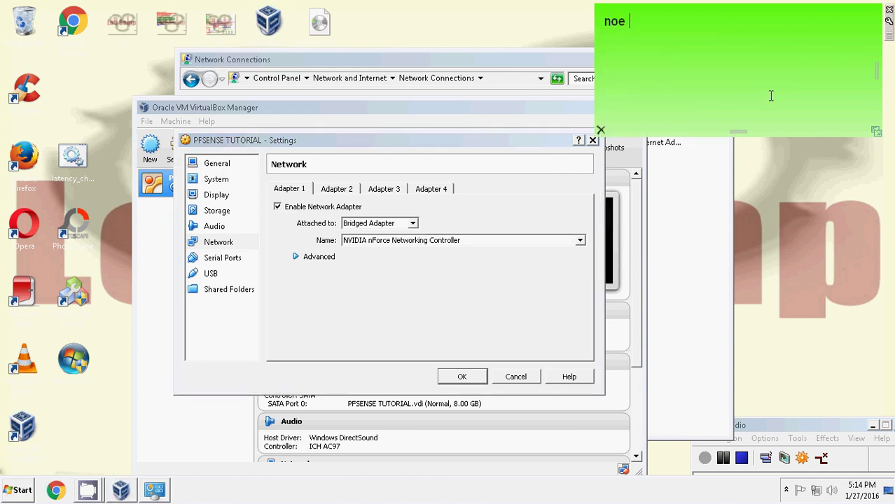
{"action": "key", "text": "BackSpace"}
{"action": "type", "text": "w go to 2 adafter 2"}
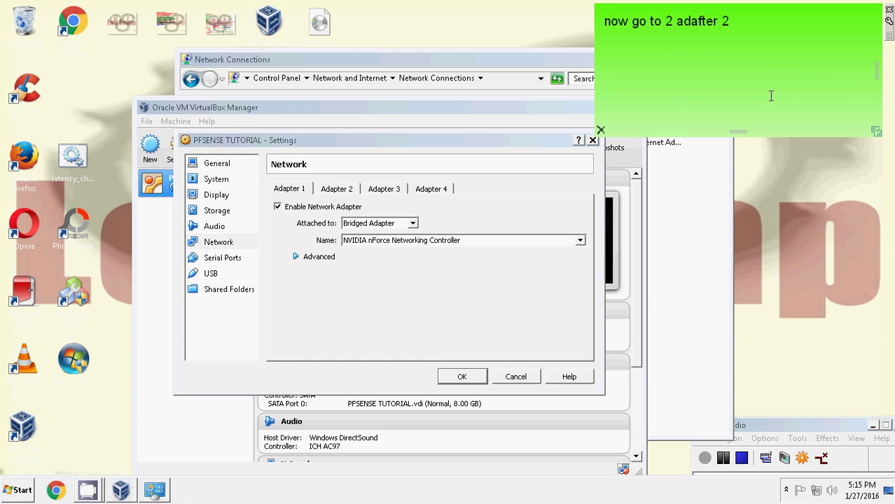
- Enable the network adapter for Adapter 2 and add the line "check enable" to the note
{"action": "left_click", "coordinate": [346, 192]}
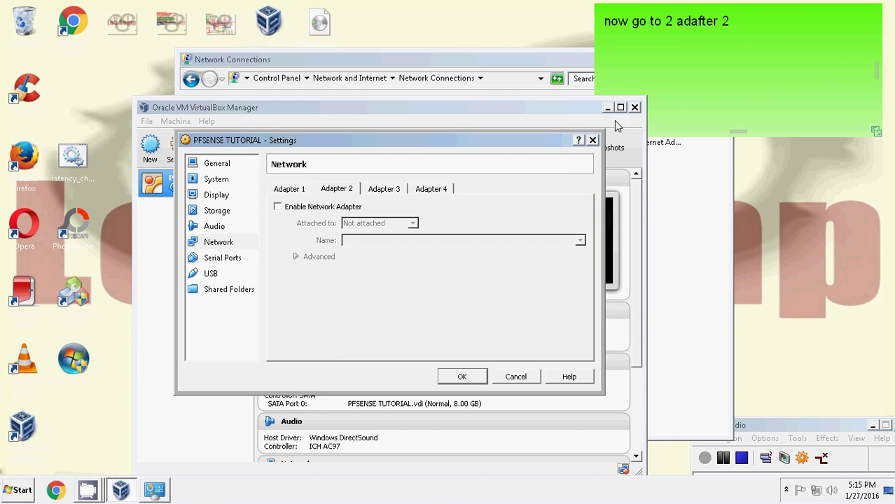
{"action": "left_click", "coordinate": [765, 33]}
{"action": "type", "text": "che"}
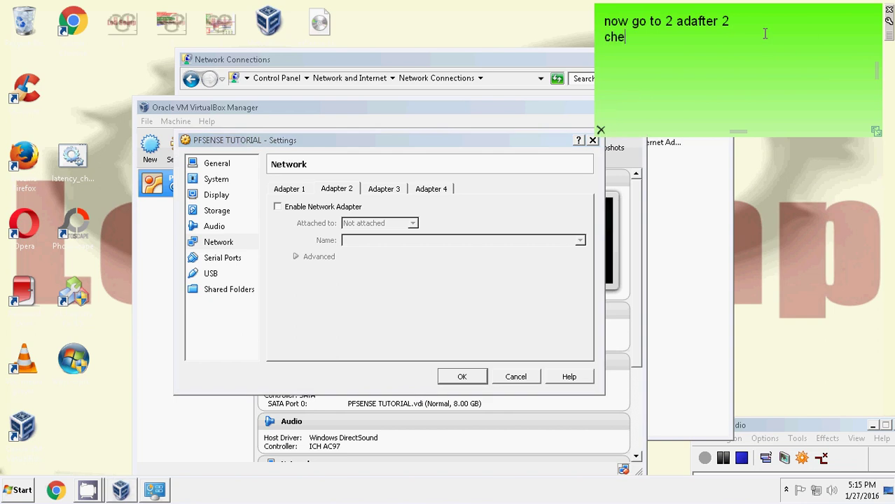
{"action": "type", "text": "ck enable"}
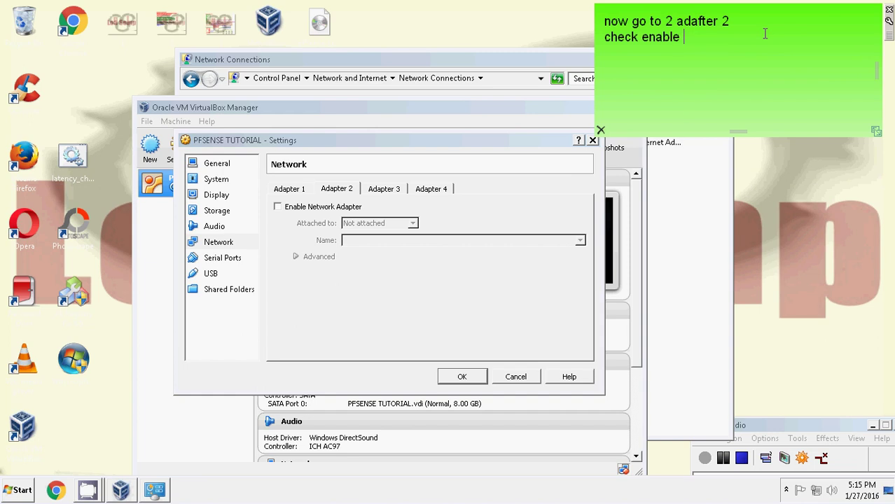
{"action": "left_click", "coordinate": [278, 206]}
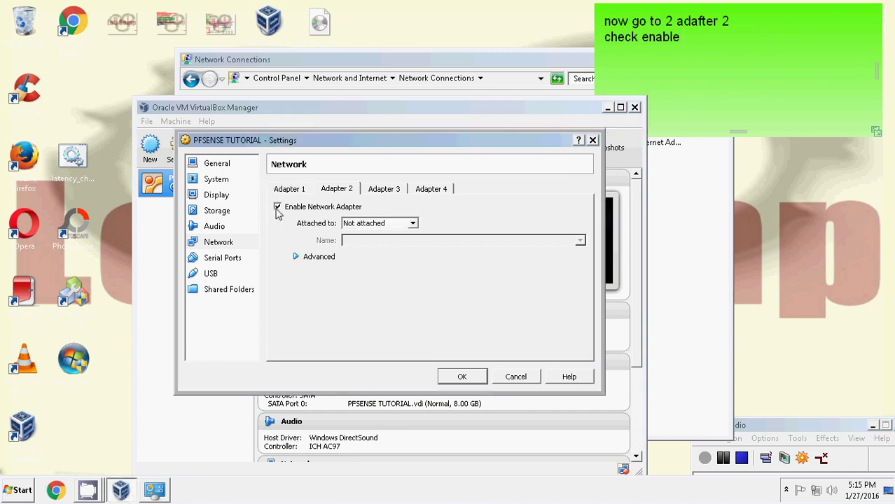
- Add the line "attach to bridge adafter" to the note and attach Adapter 2 to Bridged Adapter
{"action": "left_click", "coordinate": [716, 64]}
{"action": "key", "text": "Return"}
{"action": "type", "text": "attch"}
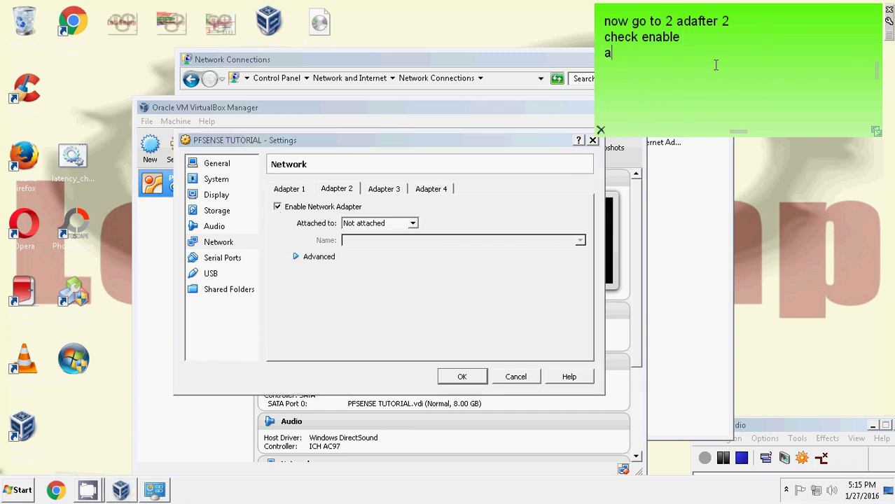
{"action": "key", "text": "BackSpace"}
{"action": "key", "text": "BackSpace"}
{"action": "key", "text": "BackSpace"}
{"action": "type", "text": "tach to brid"}
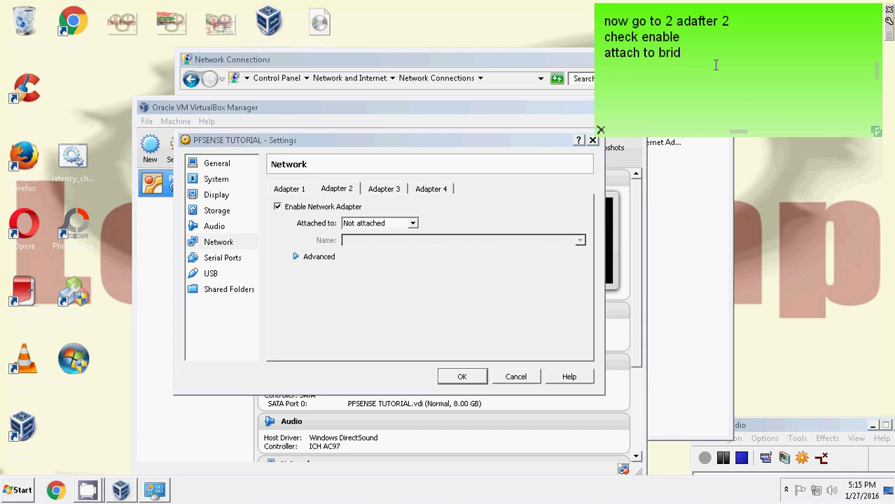
{"action": "type", "text": "ge adafter"}
{"action": "left_click", "coordinate": [401, 223]}
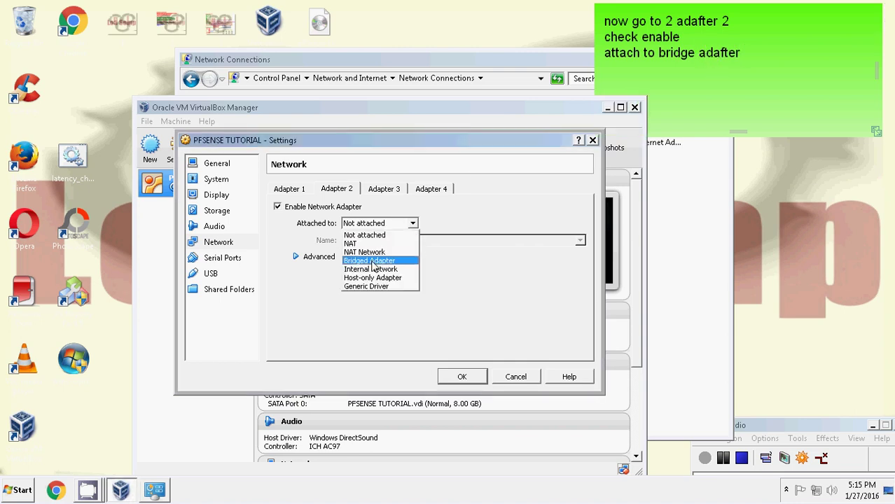
{"action": "left_click", "coordinate": [370, 261]}
- Add the line "now lagay mo is ung lan card mo ung naka connect sa switch or hub mo" to the note
{"action": "left_click", "coordinate": [755, 55]}
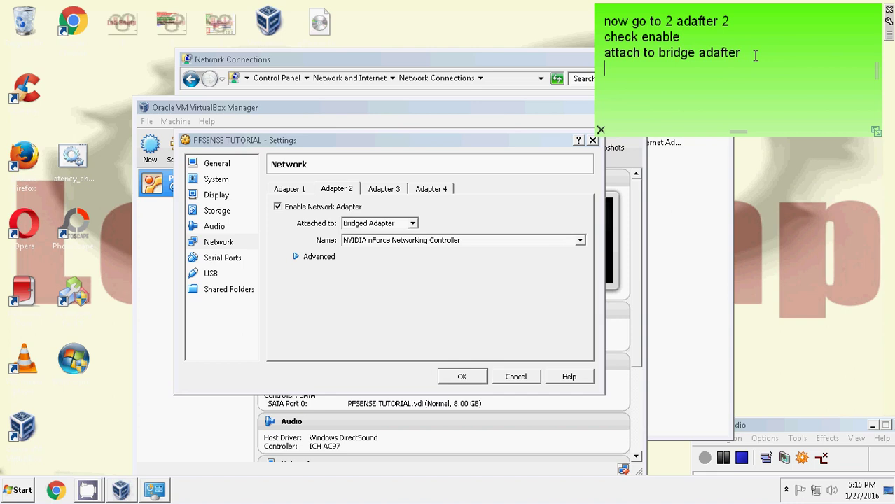
{"action": "type", "text": "now lagay "}
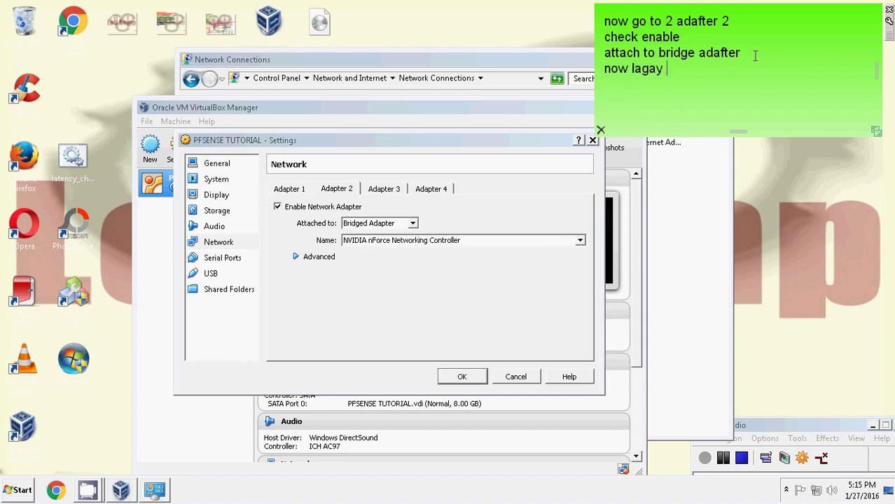
{"action": "type", "text": "mo is ung lan "}
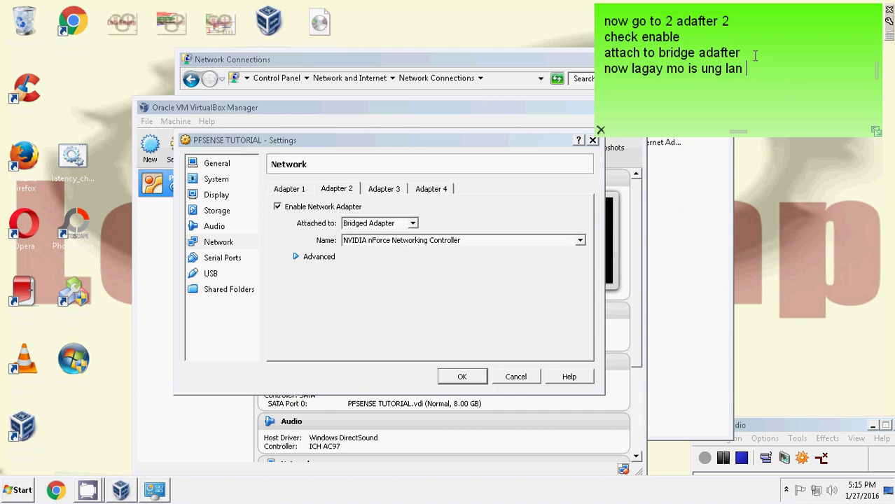
{"action": "type", "text": "card mo ua"}
{"action": "key", "text": "BackSpace"}
{"action": "type", "text": "ng naka "}
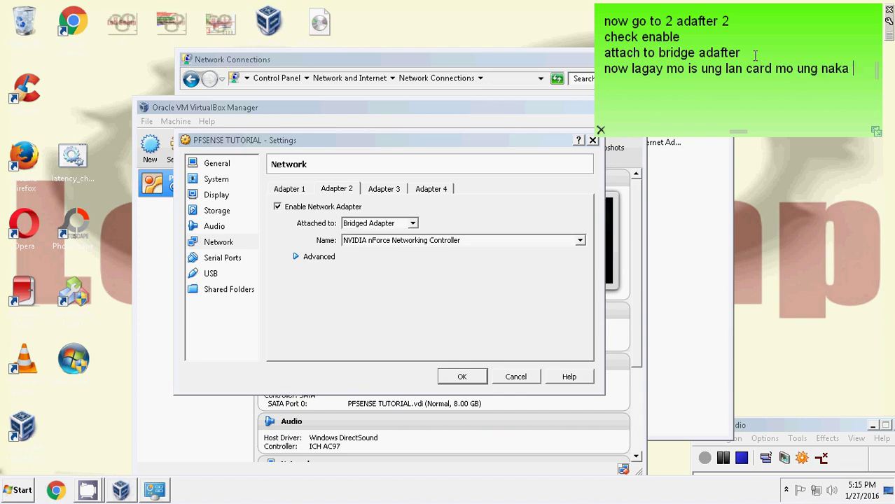
{"action": "type", "text": "coon"}
{"action": "key", "text": "BackSpace"}
{"action": "type", "text": "nnce"}
{"action": "key", "text": "BackSpace"}
{"action": "key", "text": "BackSpace"}
{"action": "type", "text": "ect sa "}
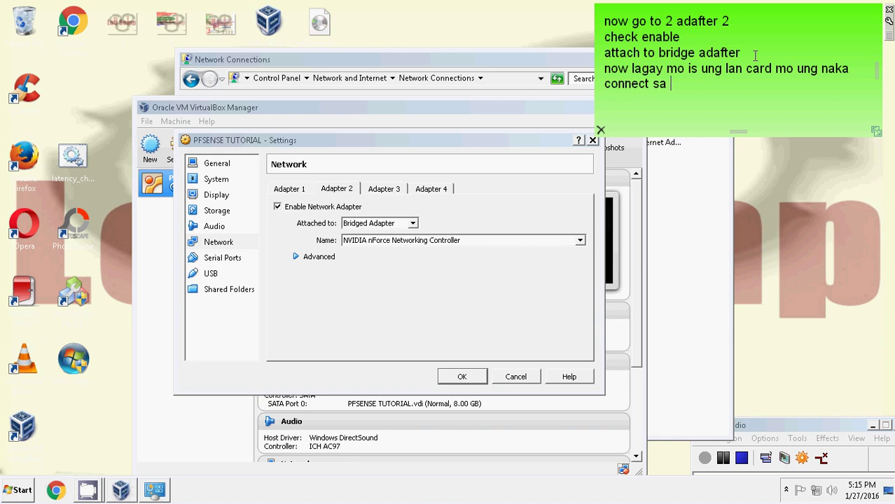
{"action": "type", "text": "switch or hub mo"}
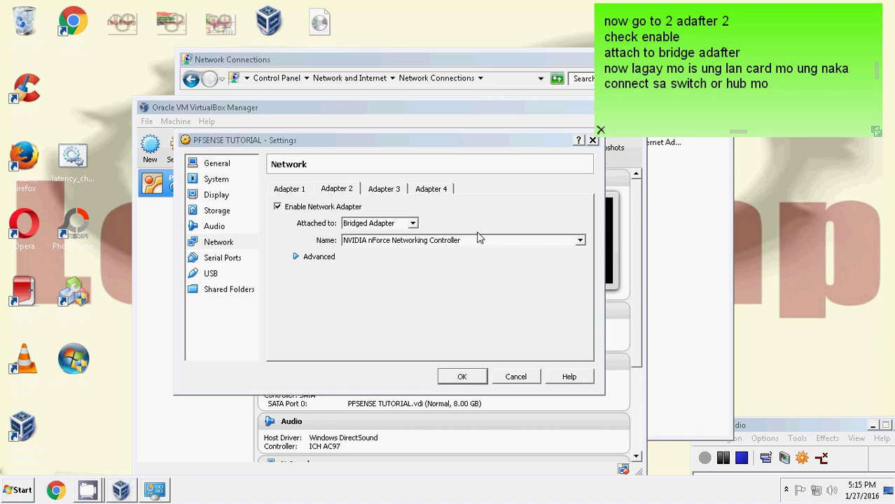
- Bridge Adapter 2 to Microsoft Loopback Adapter and bring up Network Connections to check the LAN card connected to the switch or hub
{"action": "left_click", "coordinate": [427, 242]}
{"action": "left_click", "coordinate": [382, 261]}
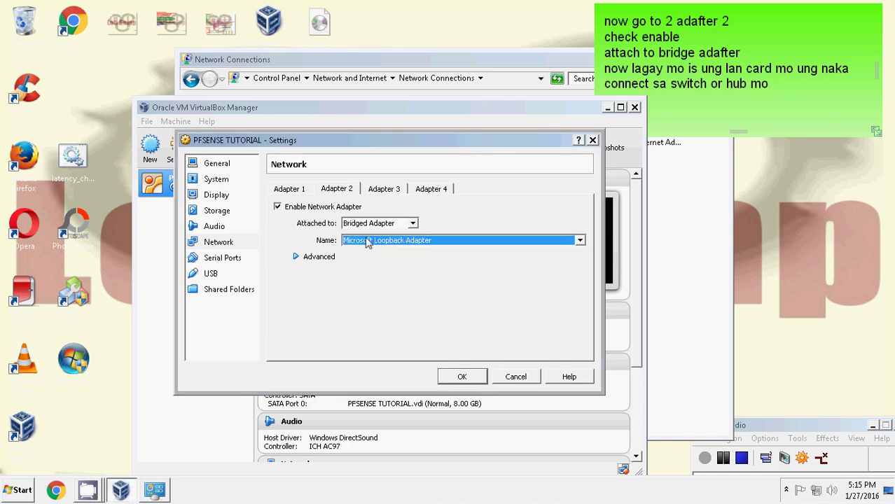
{"action": "left_click", "coordinate": [363, 60]}
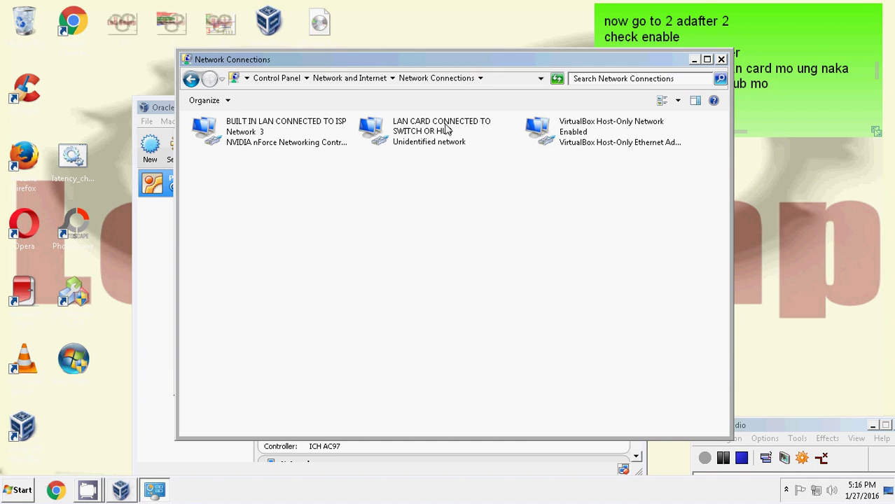
- Switch back to the PFSENSE TUTORIAL settings and select Microsoft Loopback Adapter as the bridged interface for Adapter 2
{"action": "left_click", "coordinate": [171, 125]}
{"action": "left_click", "coordinate": [362, 241]}
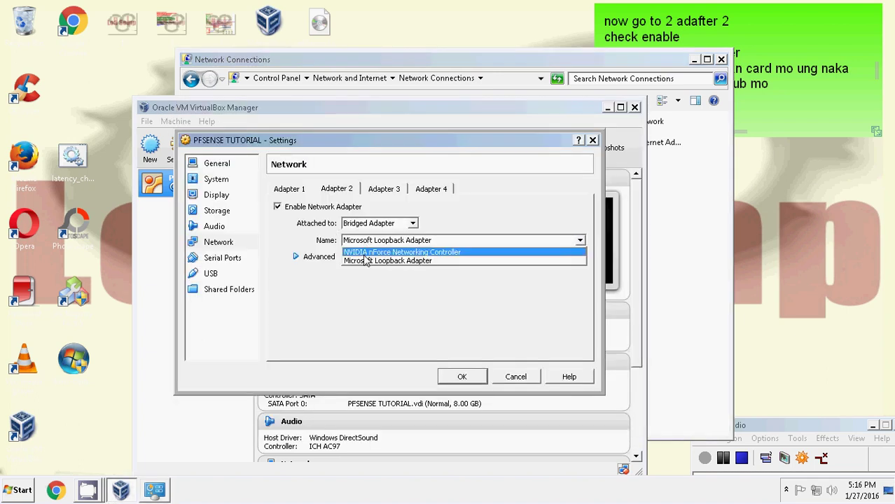
{"action": "left_click", "coordinate": [364, 259]}
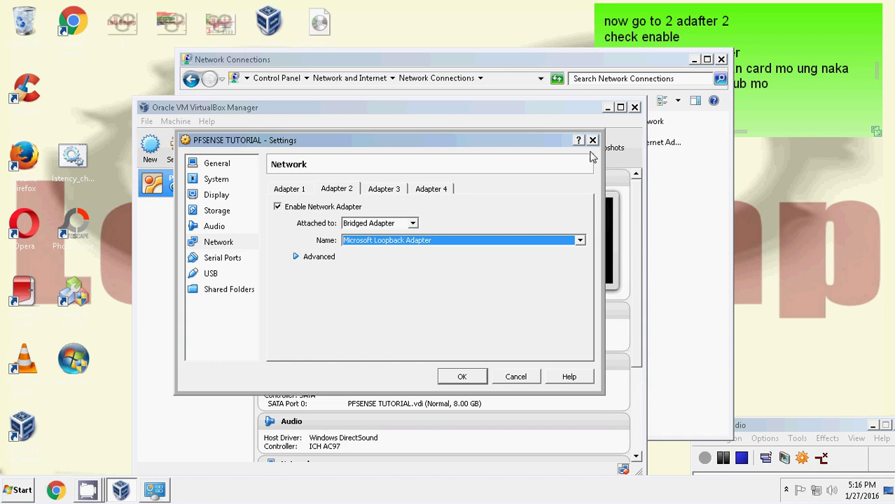
- Replace the text of the green desktop note with "ok na follow me"
{"action": "left_click", "coordinate": [789, 88]}
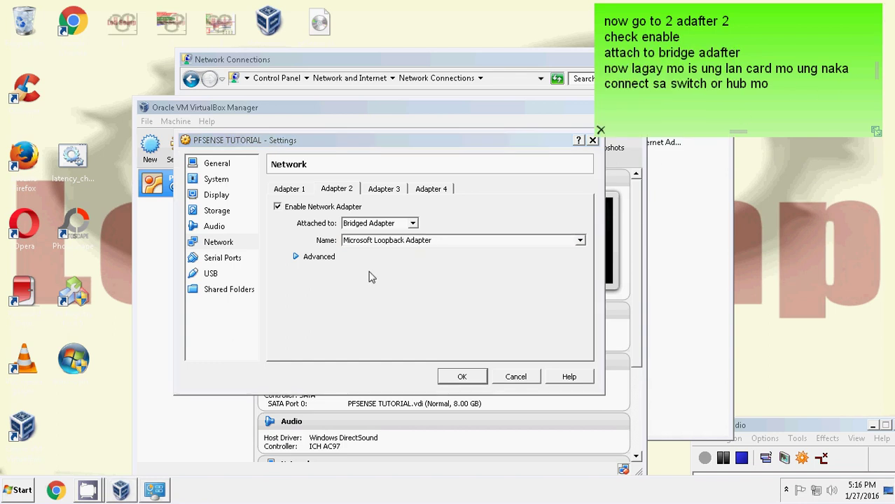
{"action": "key", "text": "ctrl+a"}
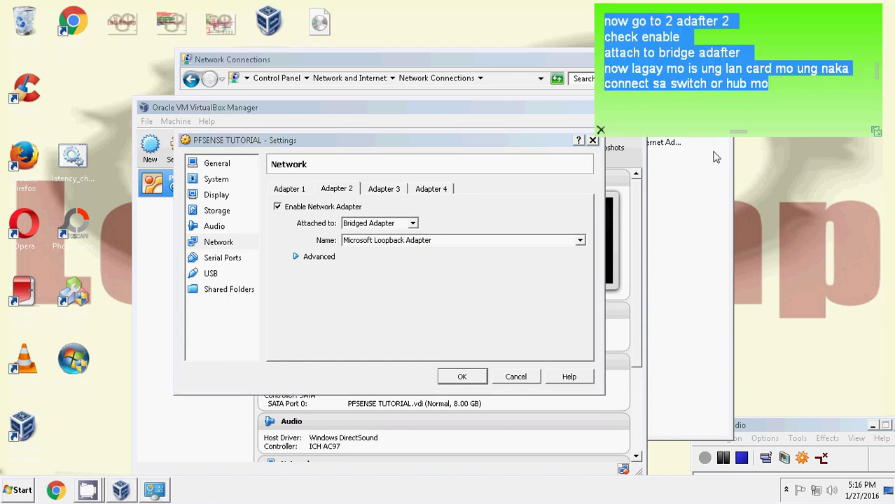
{"action": "type", "text": "ok na"}
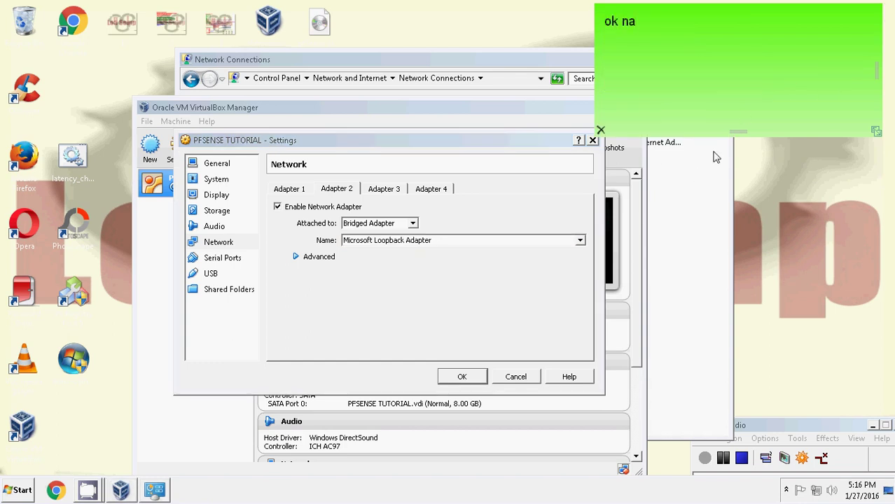
{"action": "type", "text": " follow me"}
- Disable the USB controller for the PFSENSE TUTORIAL machine and save its settings
{"action": "left_click", "coordinate": [222, 258]}
{"action": "left_click", "coordinate": [212, 274]}
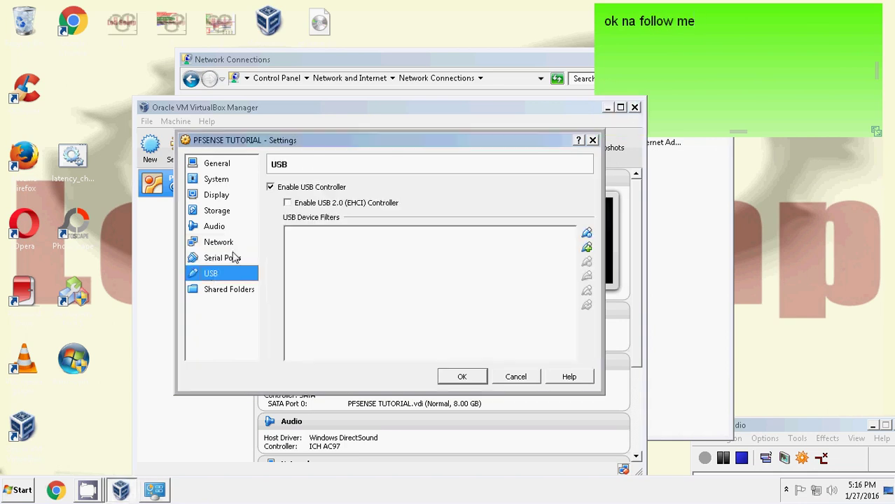
{"action": "left_click", "coordinate": [271, 187]}
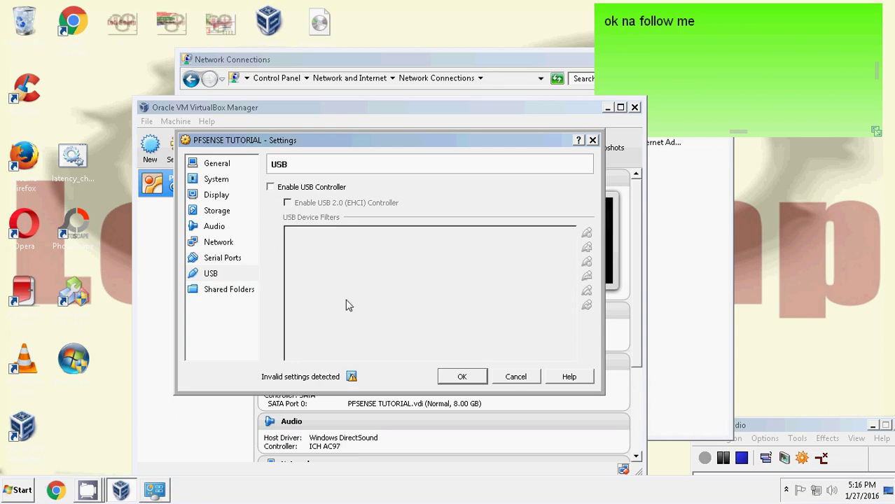
{"action": "left_click", "coordinate": [448, 379]}
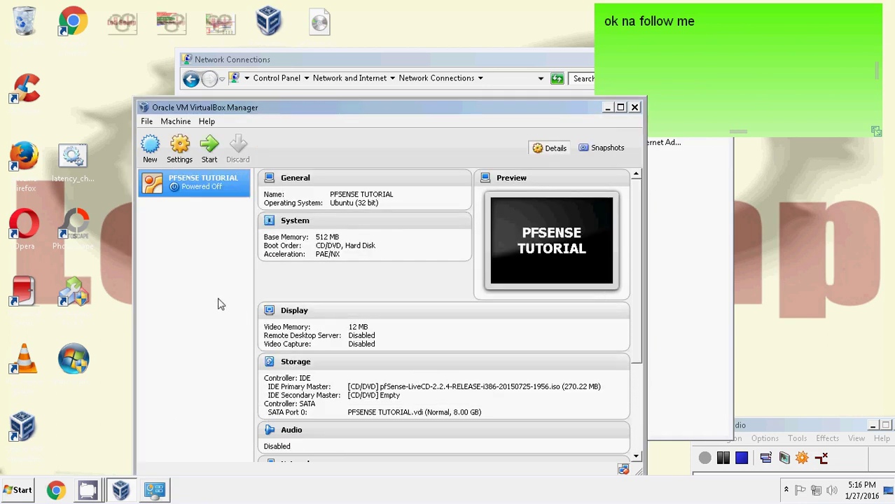
- Replace the note's text with "ok virtual box installing and configuration :)"
{"action": "triple_click", "coordinate": [709, 25]}
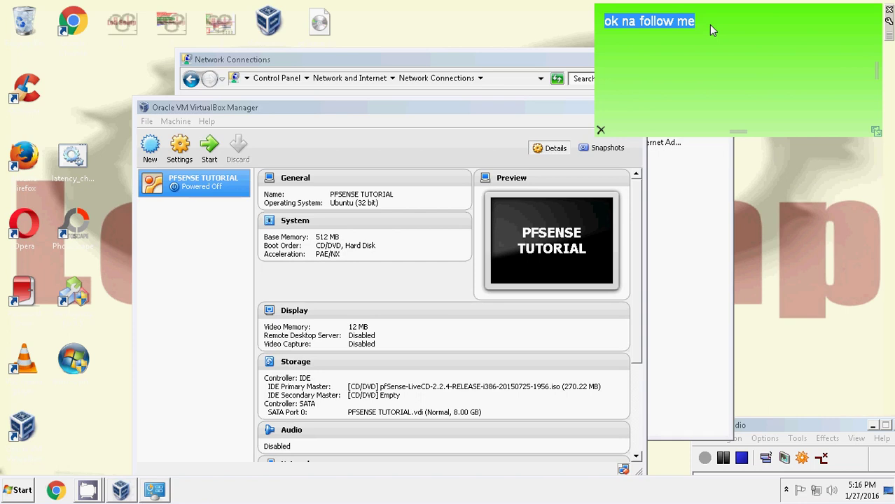
{"action": "type", "text": "ok this"}
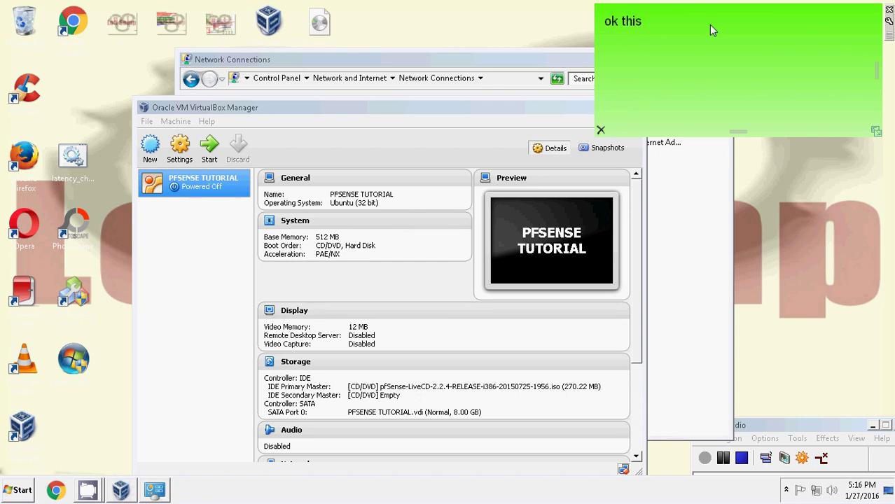
{"action": "key", "text": "BackSpace"}
{"action": "key", "text": "BackSpace"}
{"action": "key", "text": "BackSpace"}
{"action": "key", "text": "BackSpace"}
{"action": "key", "text": "BackSpace"}
{"action": "key", "text": "BackSpace"}
{"action": "key", "text": "BackSpace"}
{"action": "key", "text": "BackSpace"}
{"action": "type", "text": "ok virtual box "}
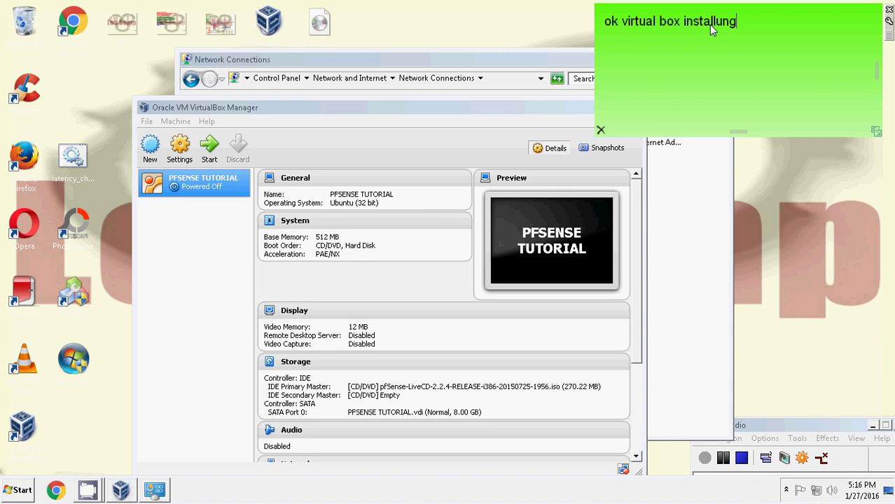
{"action": "type", "text": "installing and cinf"}
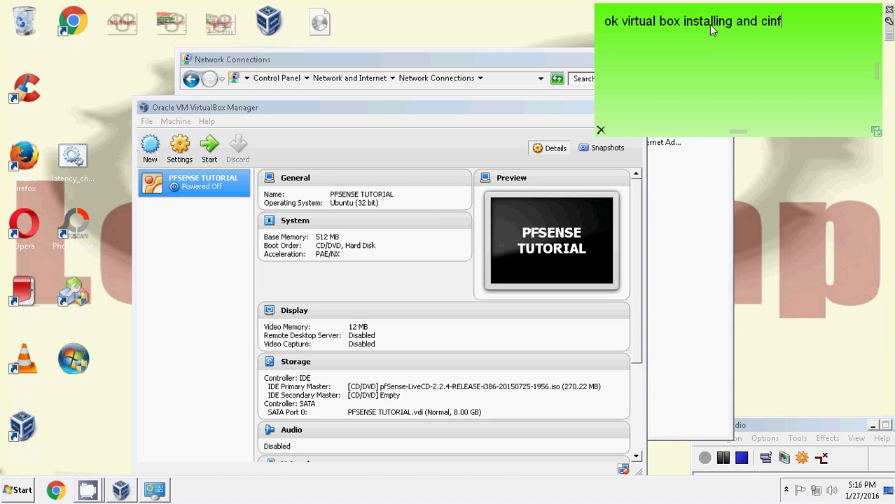
{"action": "type", "text": "i"}
{"action": "key", "text": "BackSpace"}
{"action": "key", "text": "BackSpace"}
{"action": "key", "text": "BackSpace"}
{"action": "key", "text": "BackSpace"}
{"action": "type", "text": "onfiguration"}
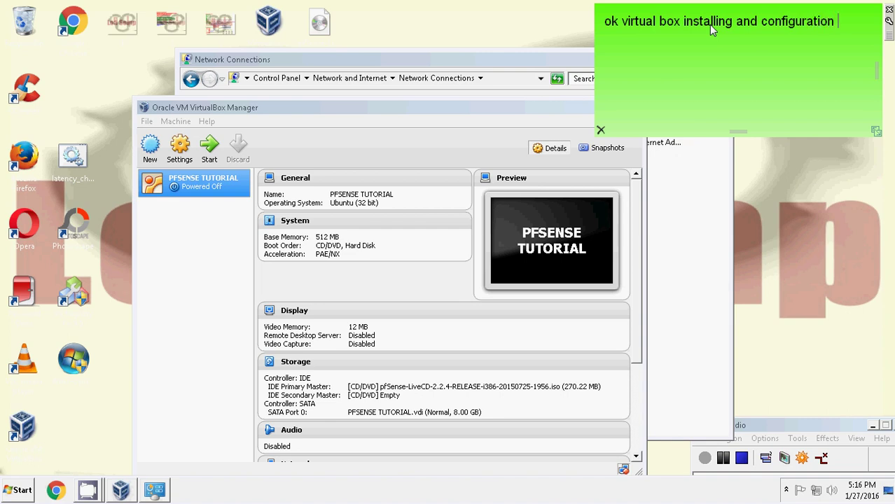
{"action": "type", "text": " :)"}
- Add the line "next pfsense installing and configuration of bandwidth management :)" to the note and move the VirtualBox Manager window clear of it
{"action": "key", "text": "Return"}
{"action": "type", "text": "next pfsense in"}
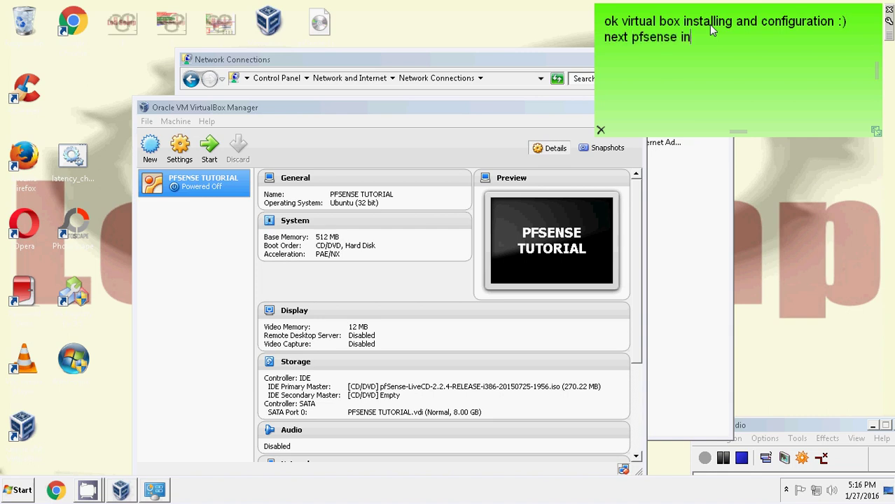
{"action": "type", "text": "stalling and confi"}
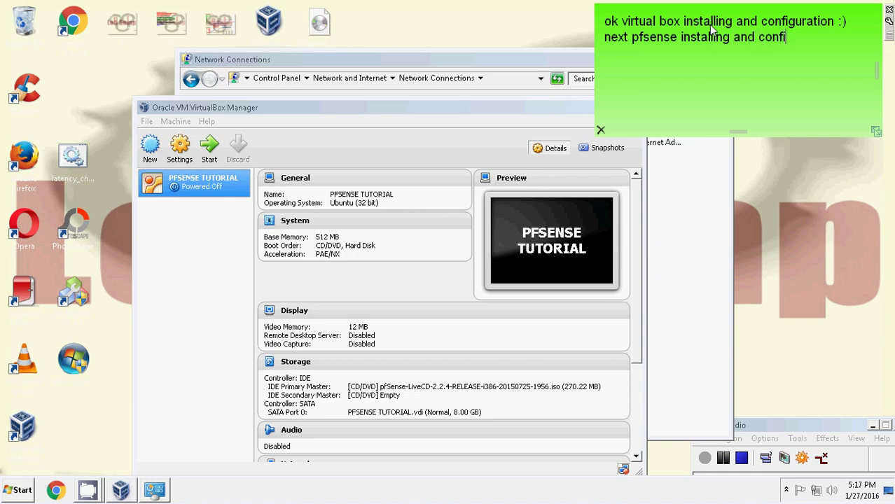
{"action": "type", "text": "guration of band"}
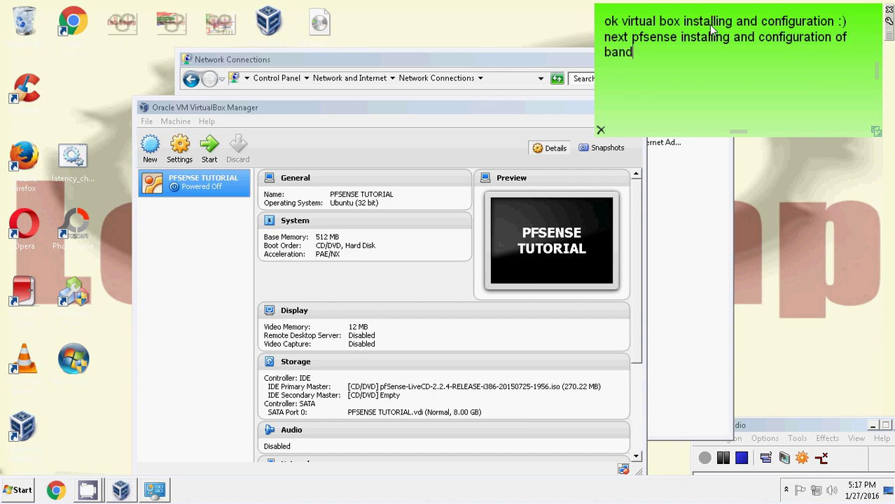
{"action": "type", "text": "width man"}
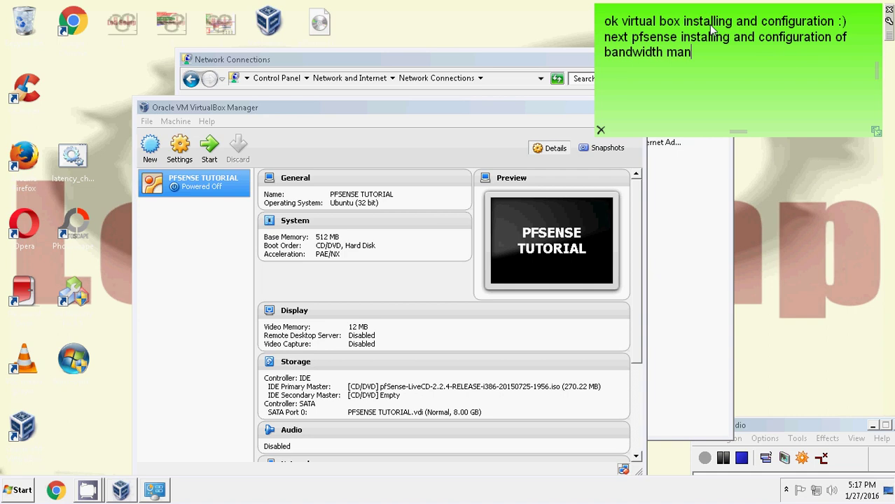
{"action": "type", "text": "agement :)"}
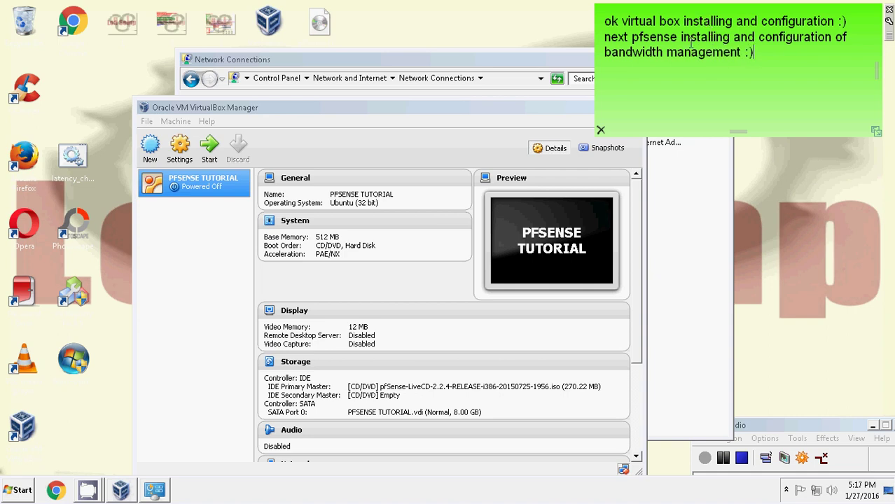
{"action": "left_click_drag", "start_coordinate": [491, 110], "coordinate": [429, 81]}
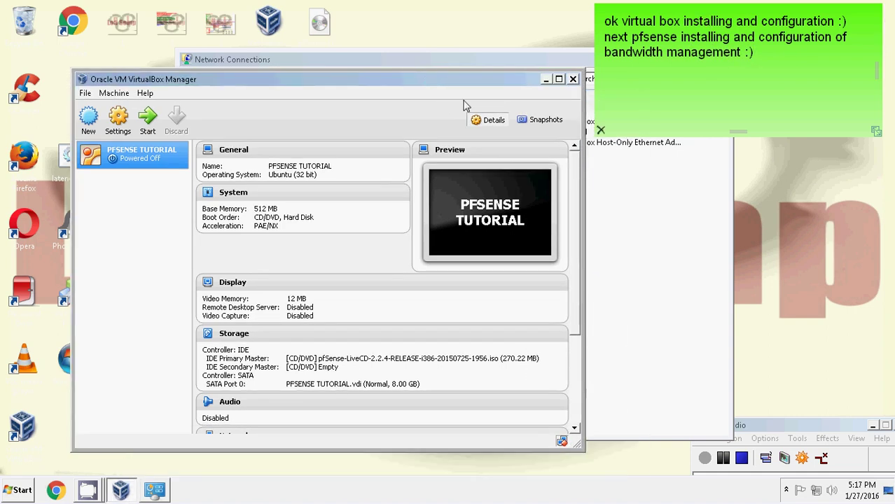